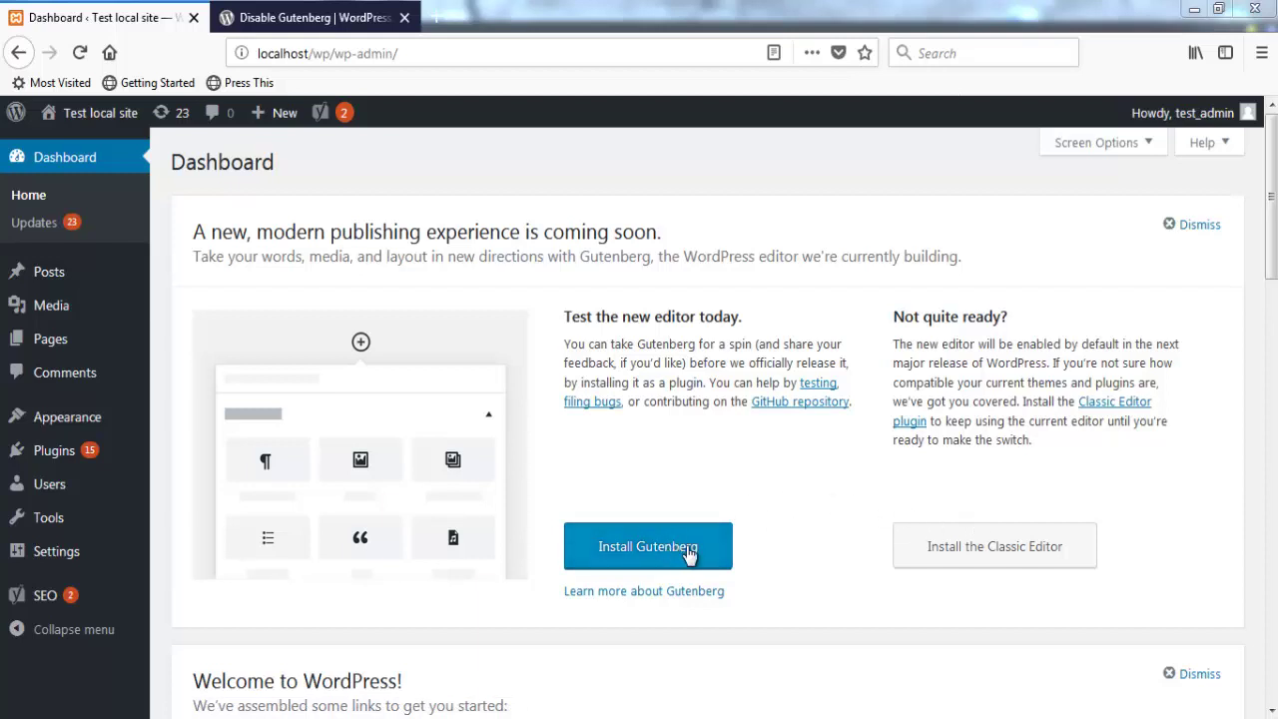
# Step: Start a new post in the classic editor, switch between Text and Visual modes, then go to the Dashboard
pyautogui.moveTo(290, 118)
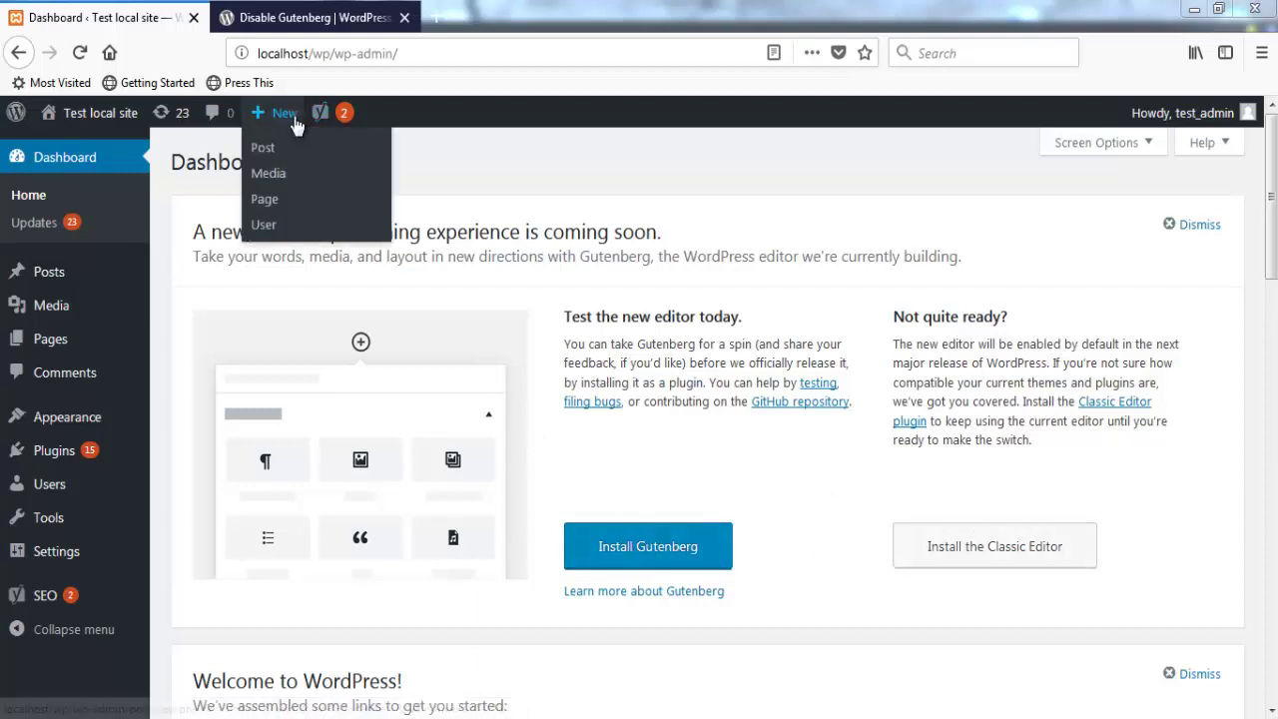
pyautogui.click(263, 150)
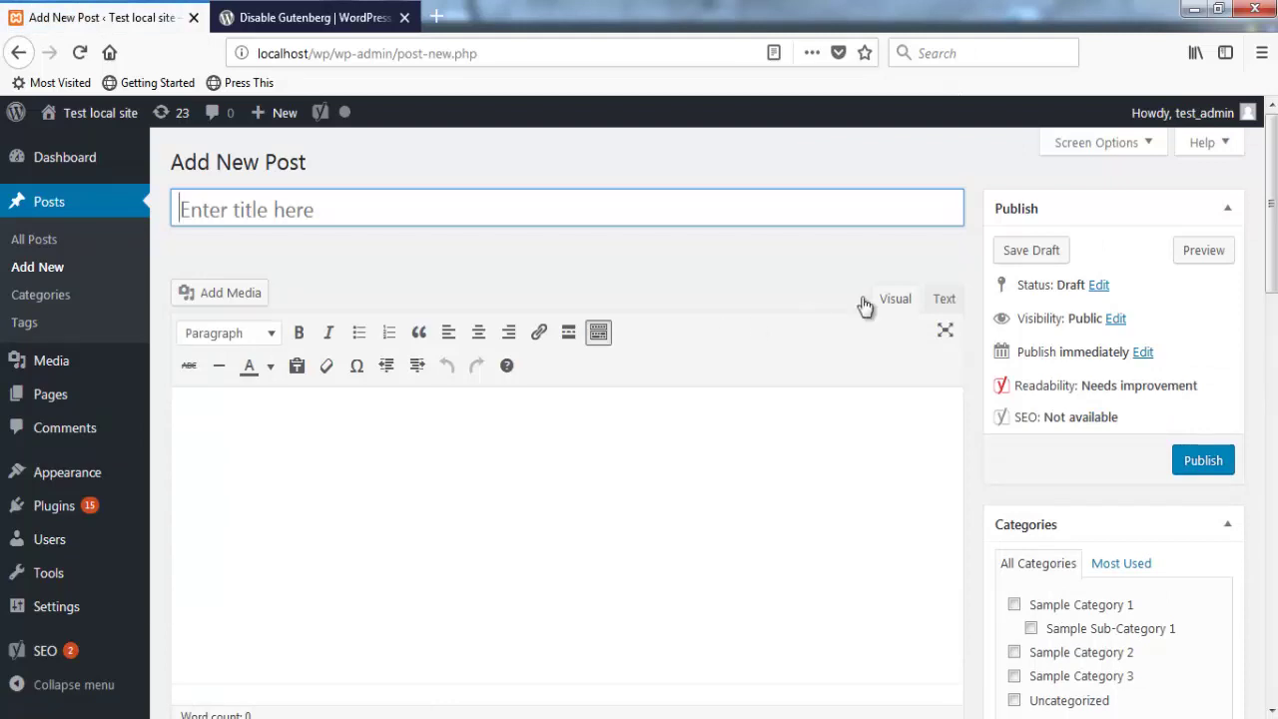
pyautogui.click(944, 298)
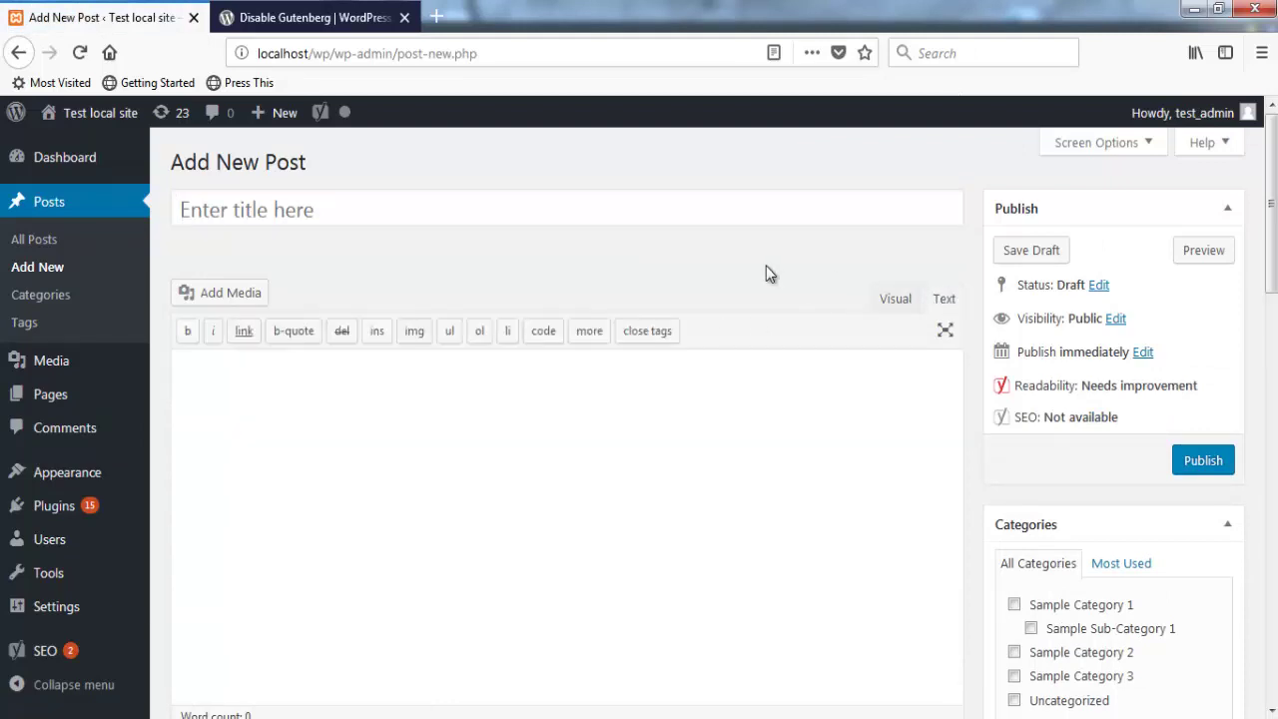
pyautogui.click(894, 299)
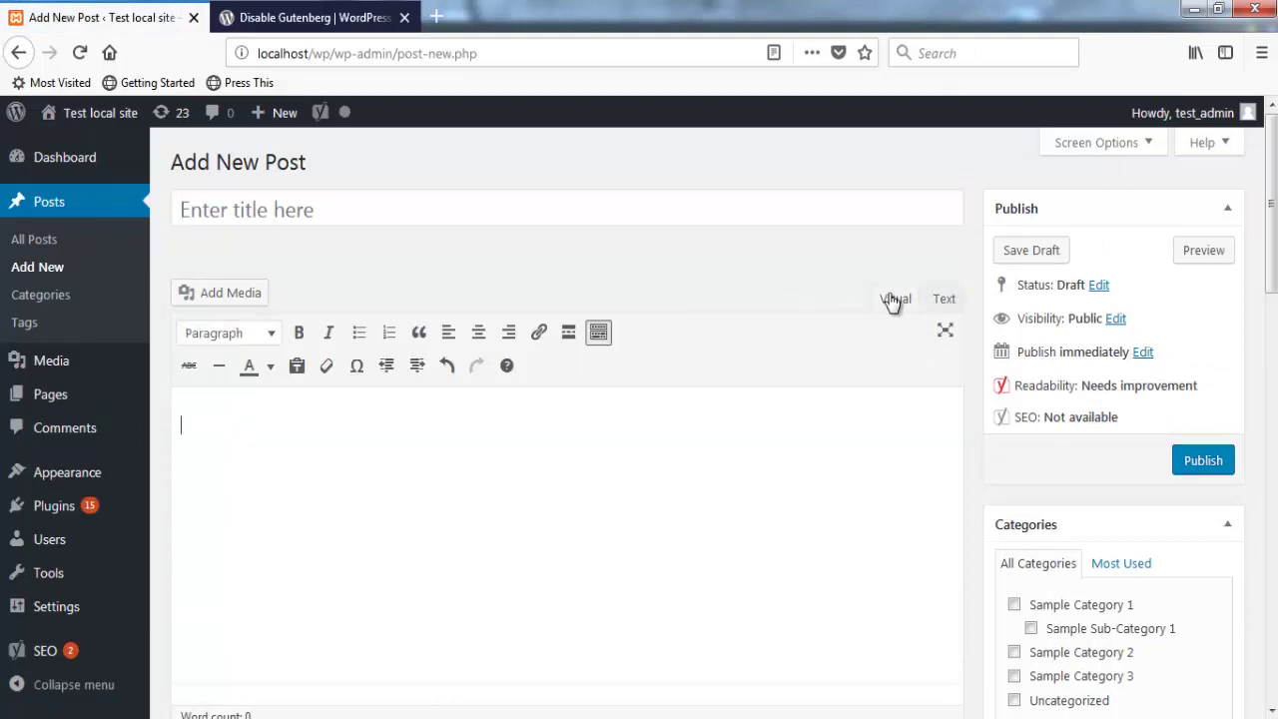
pyautogui.click(68, 160)
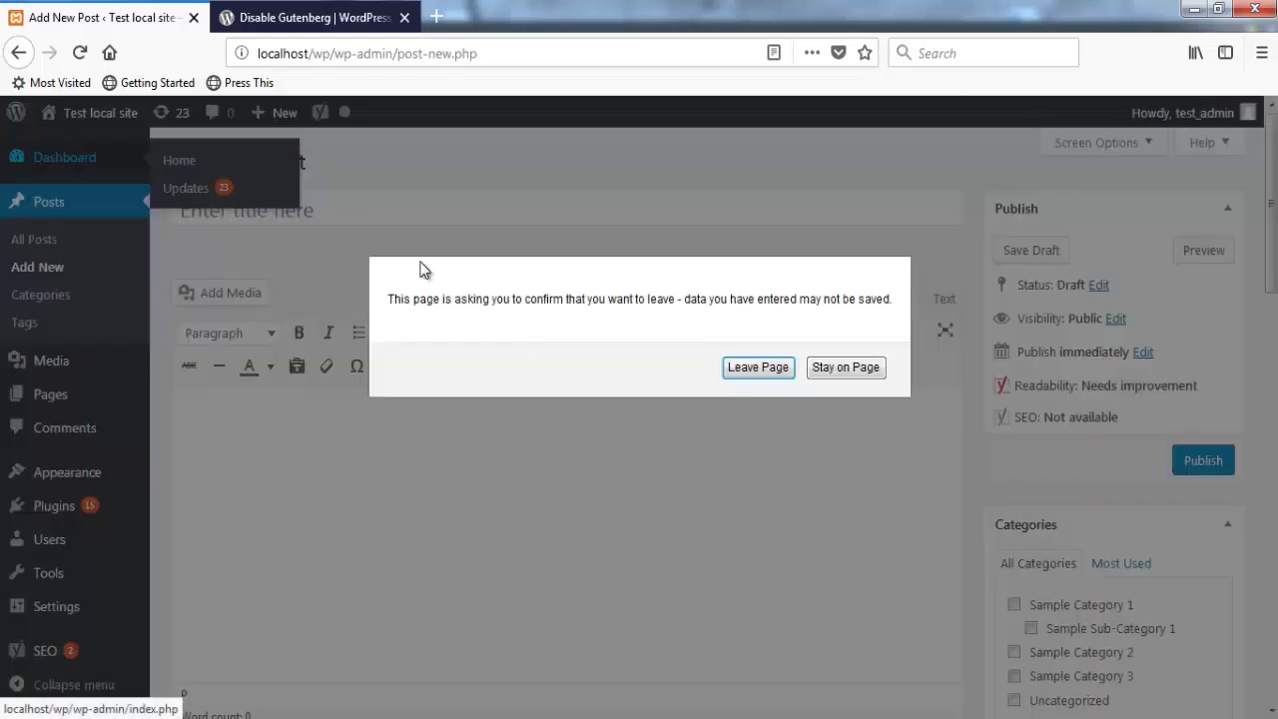
# Step: Confirm Leave Page to discard the empty new post and return to the Dashboard
pyautogui.click(788, 367)
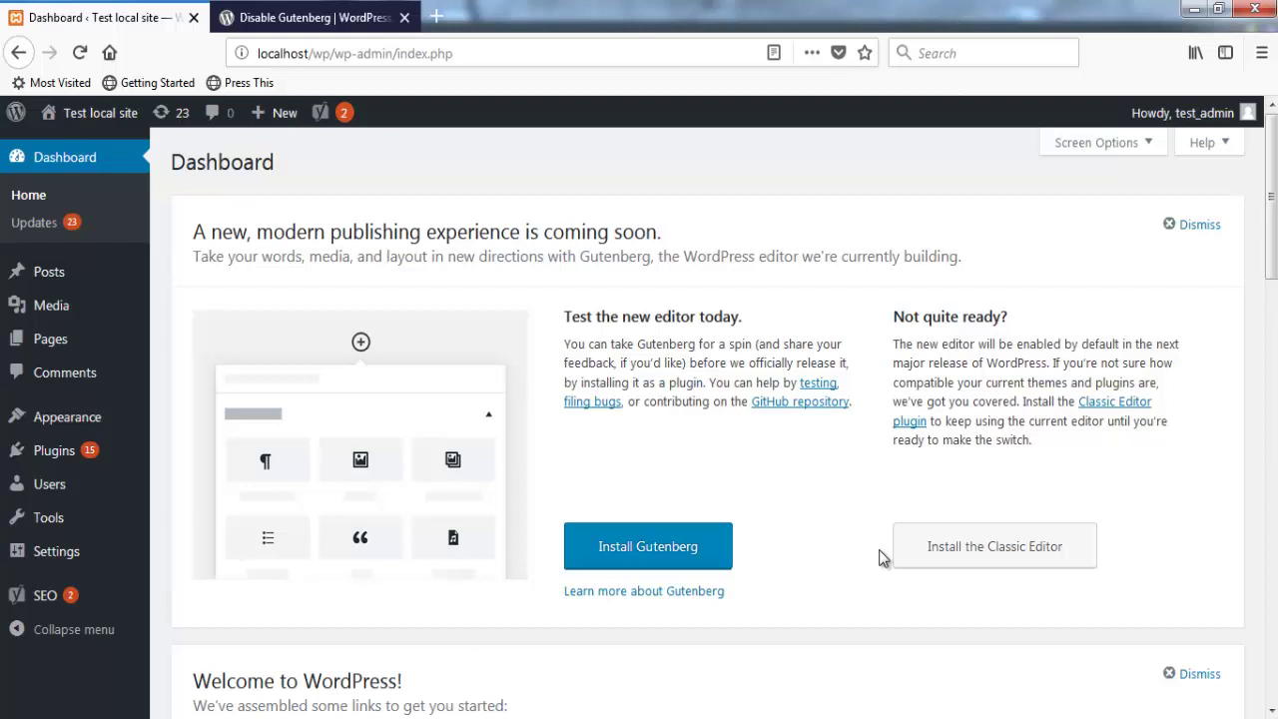
pyautogui.click(313, 17)
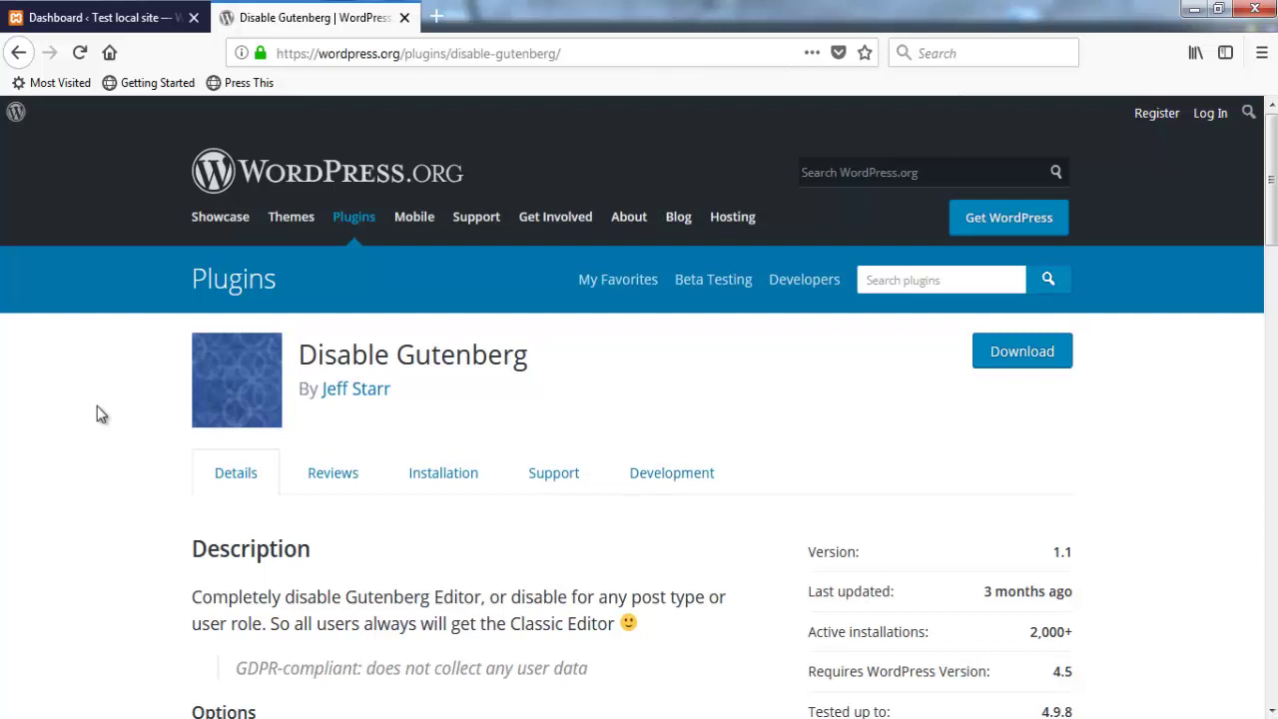
pyautogui.click(100, 16)
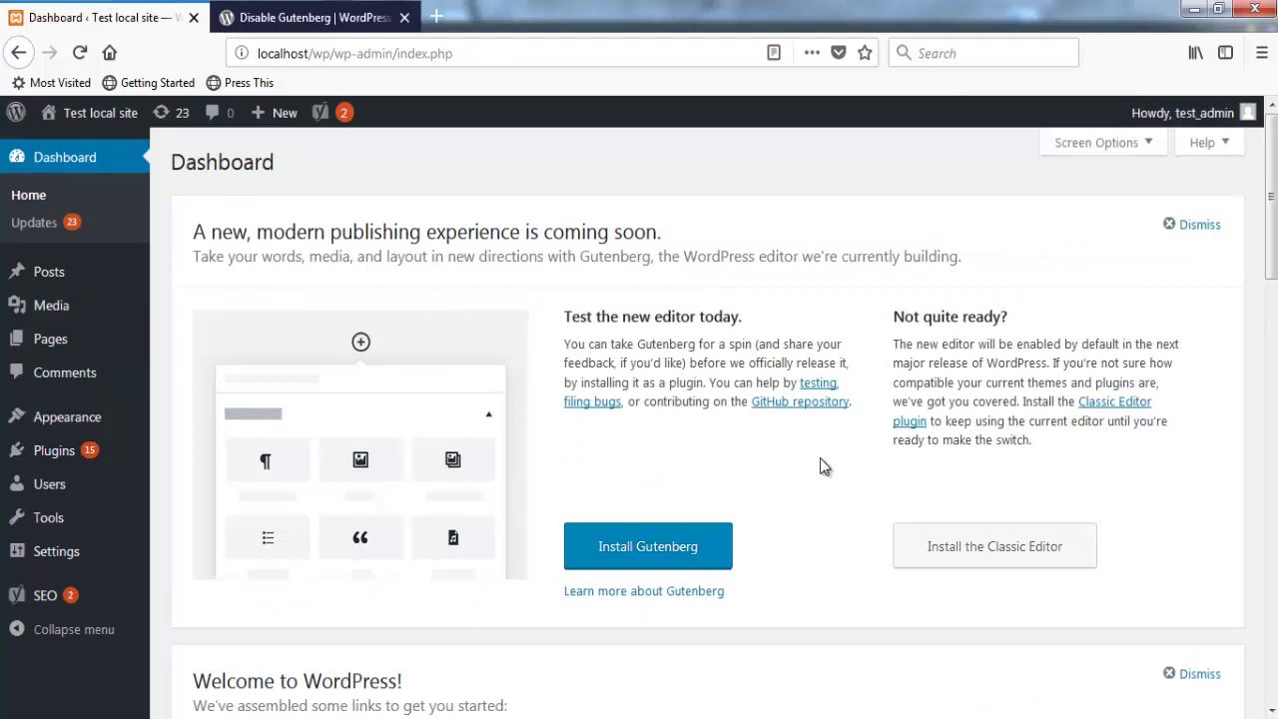
# Step: Install the Gutenberg plugin from the Dashboard notice's Install Gutenberg button
pyautogui.click(650, 542)
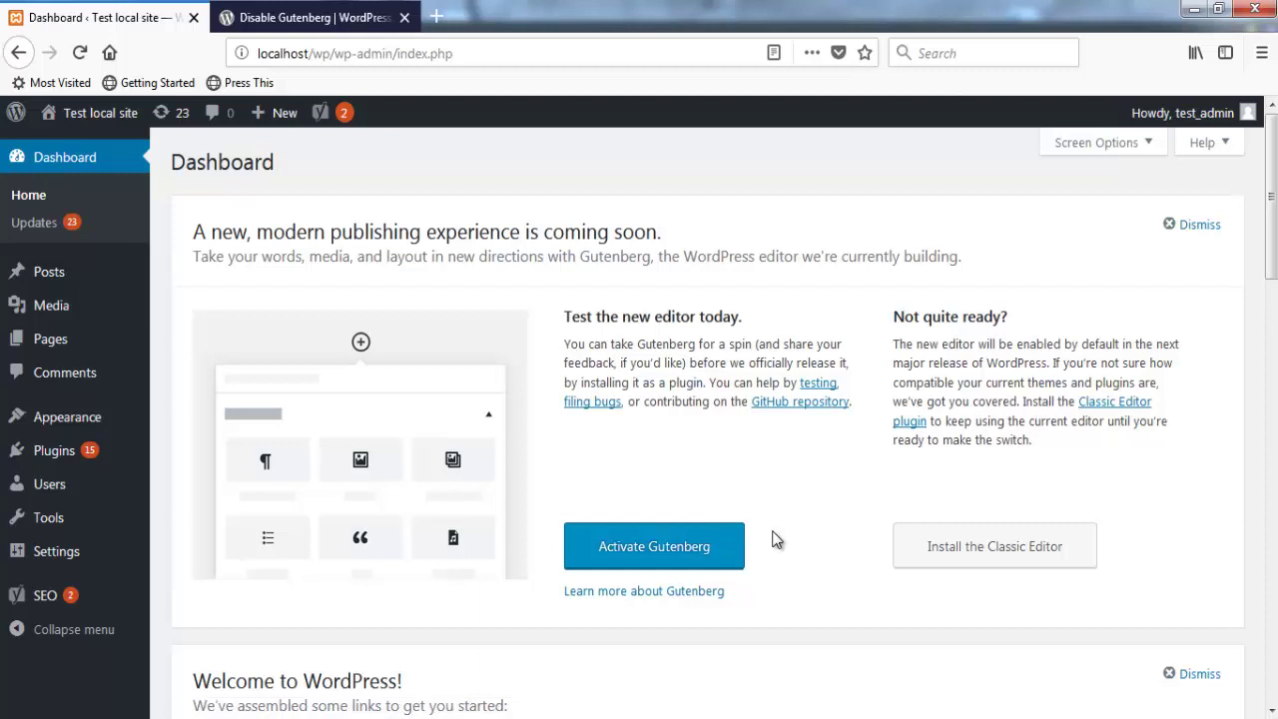
# Step: Activate Gutenberg, opening the 'Of Mountains & Printing Presses' demo post in the block editor
pyautogui.click(636, 549)
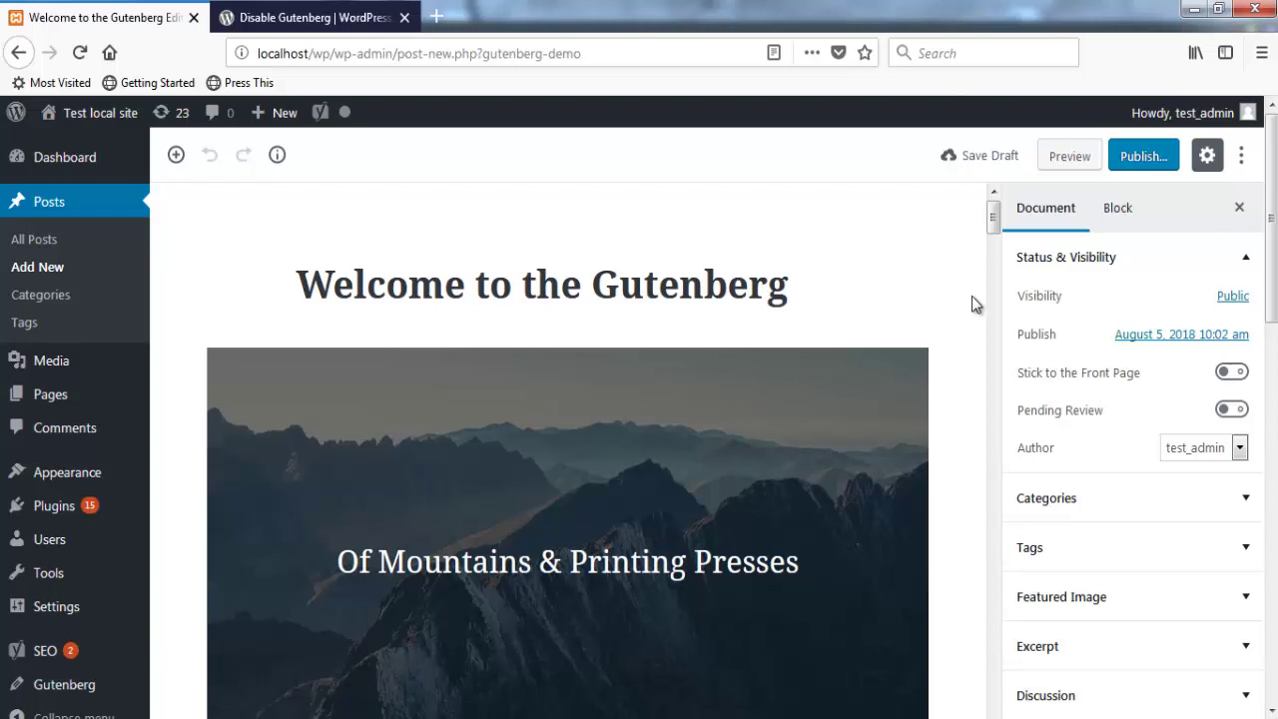
pyautogui.middleClick(971, 295)
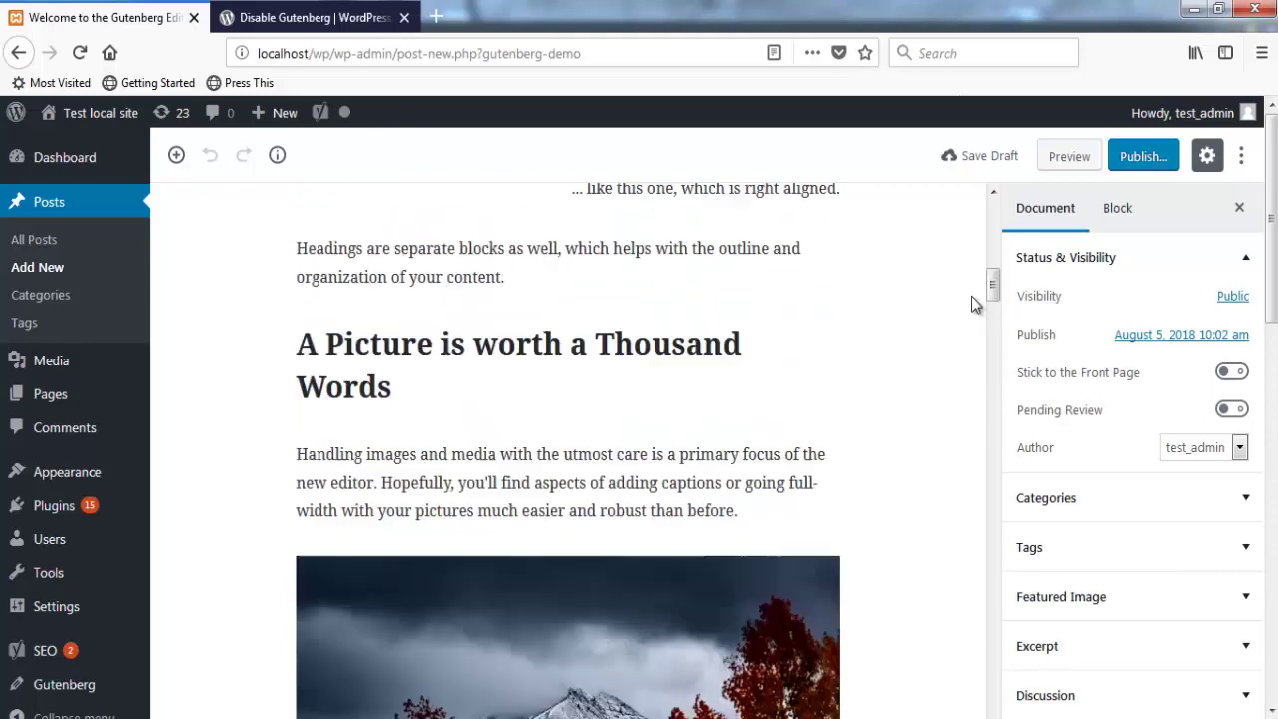
pyautogui.click(983, 297)
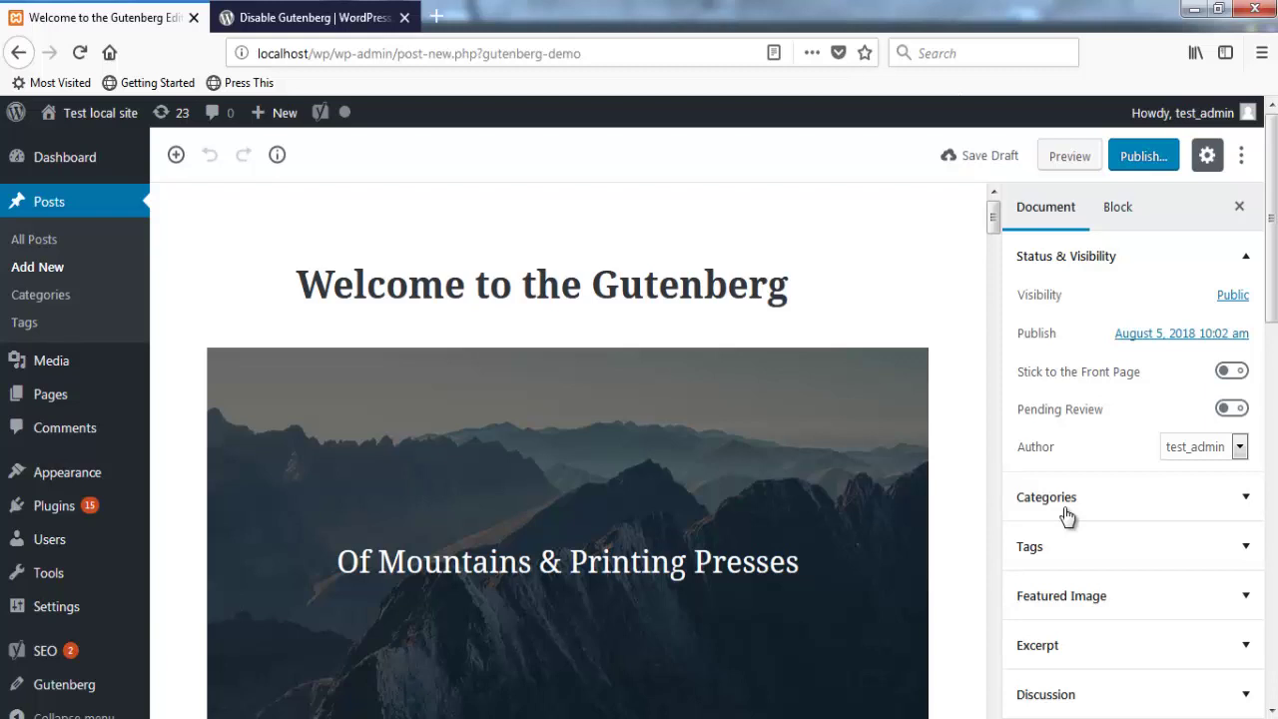
pyautogui.click(1064, 515)
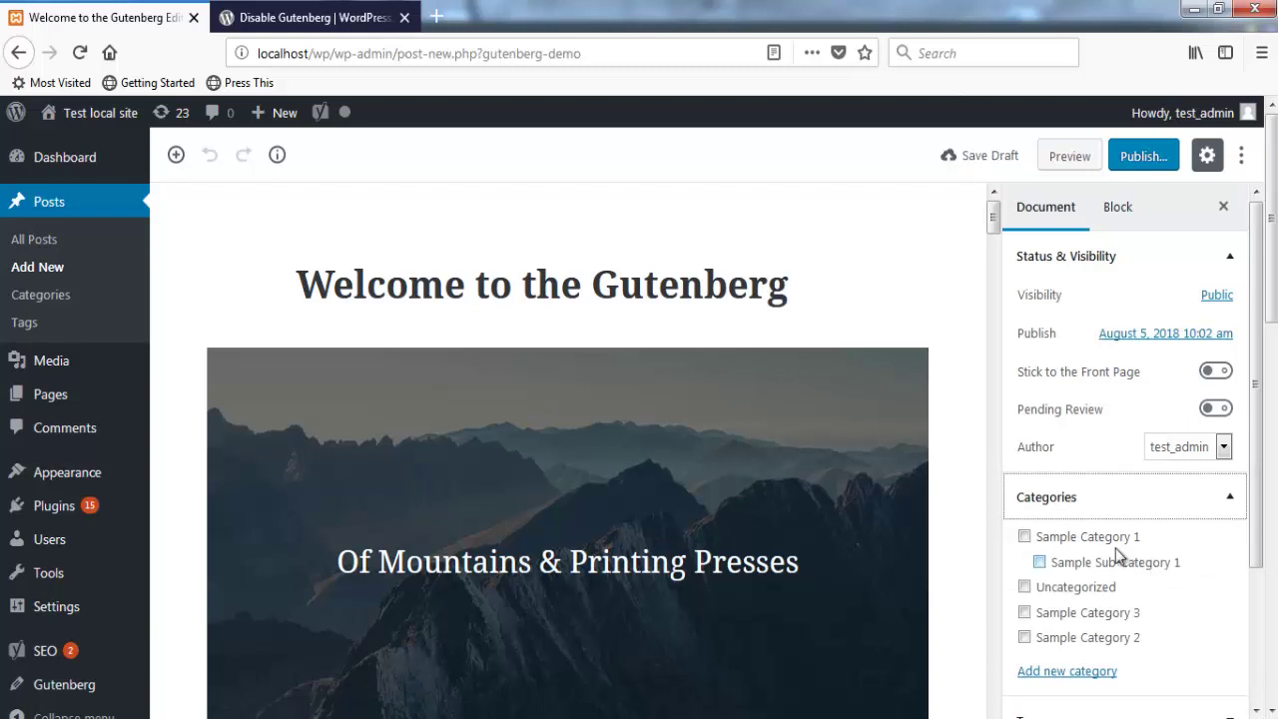
pyautogui.click(1183, 506)
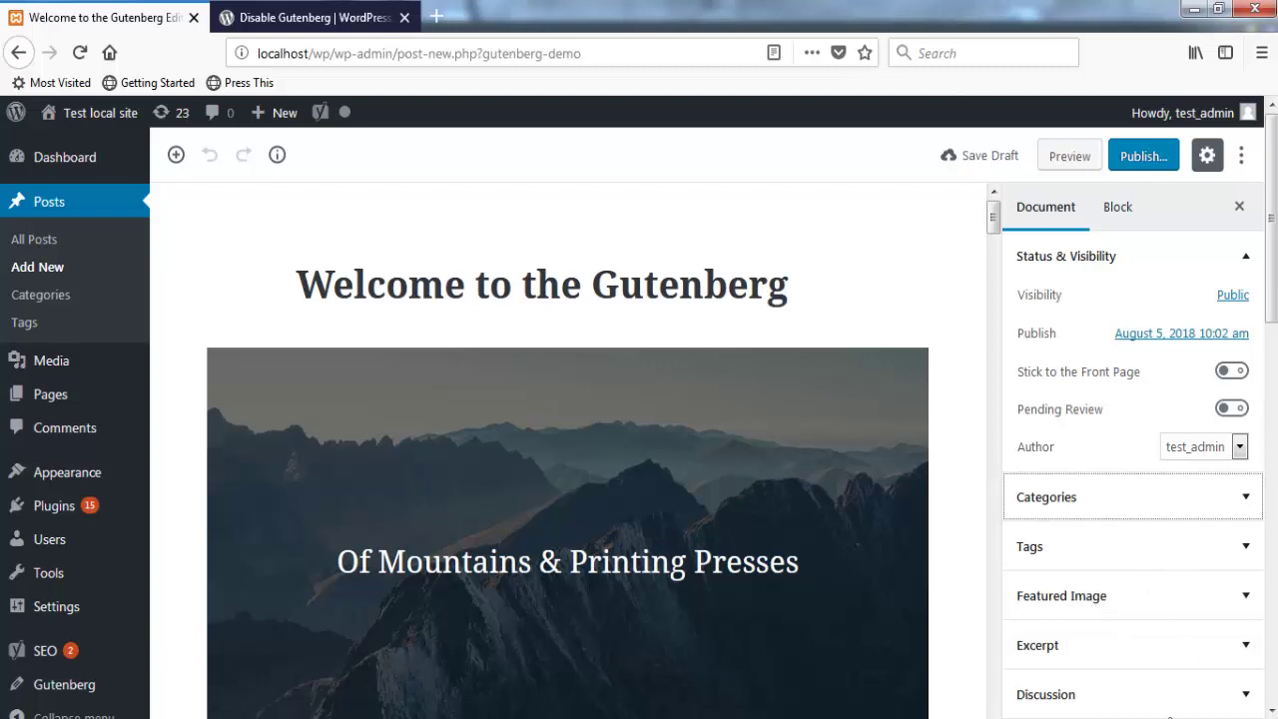
pyautogui.moveTo(1270, 249); pyautogui.dragTo(1260, 286)
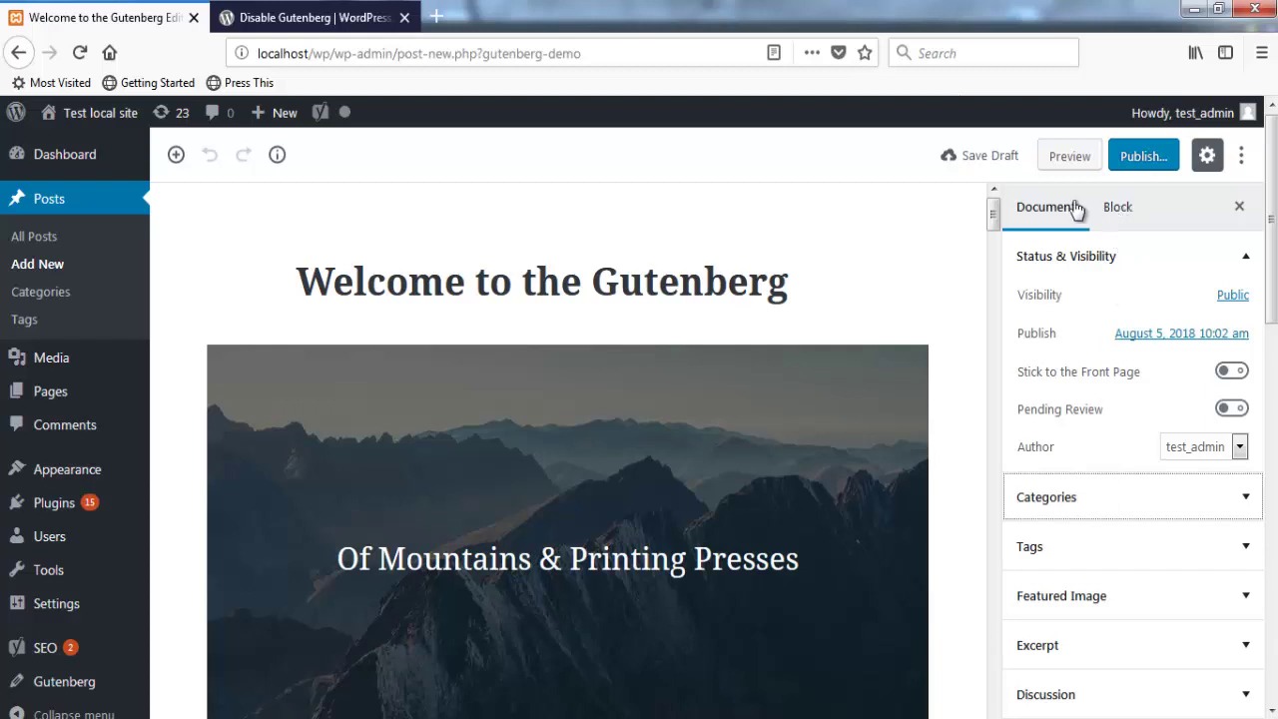
# Step: View the mountain cover image's Block settings, toggle its Advanced panel, then close the sidebar
pyautogui.click(1131, 212)
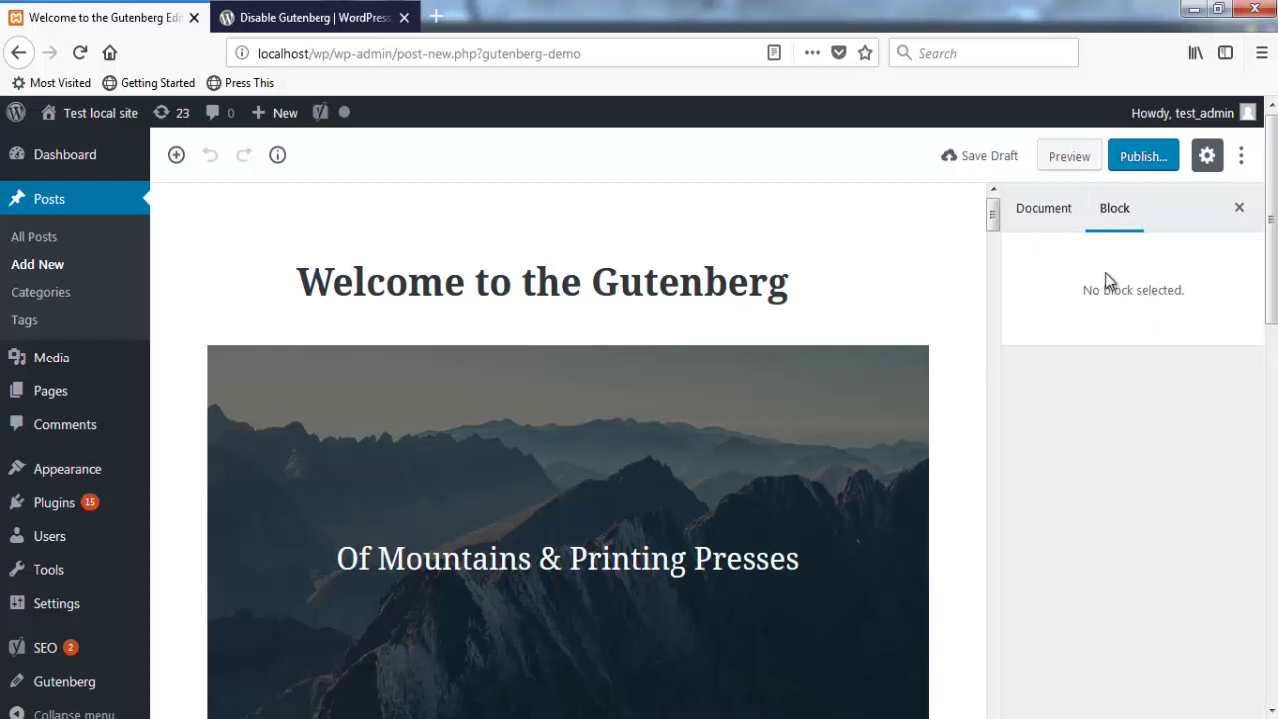
pyautogui.click(797, 338)
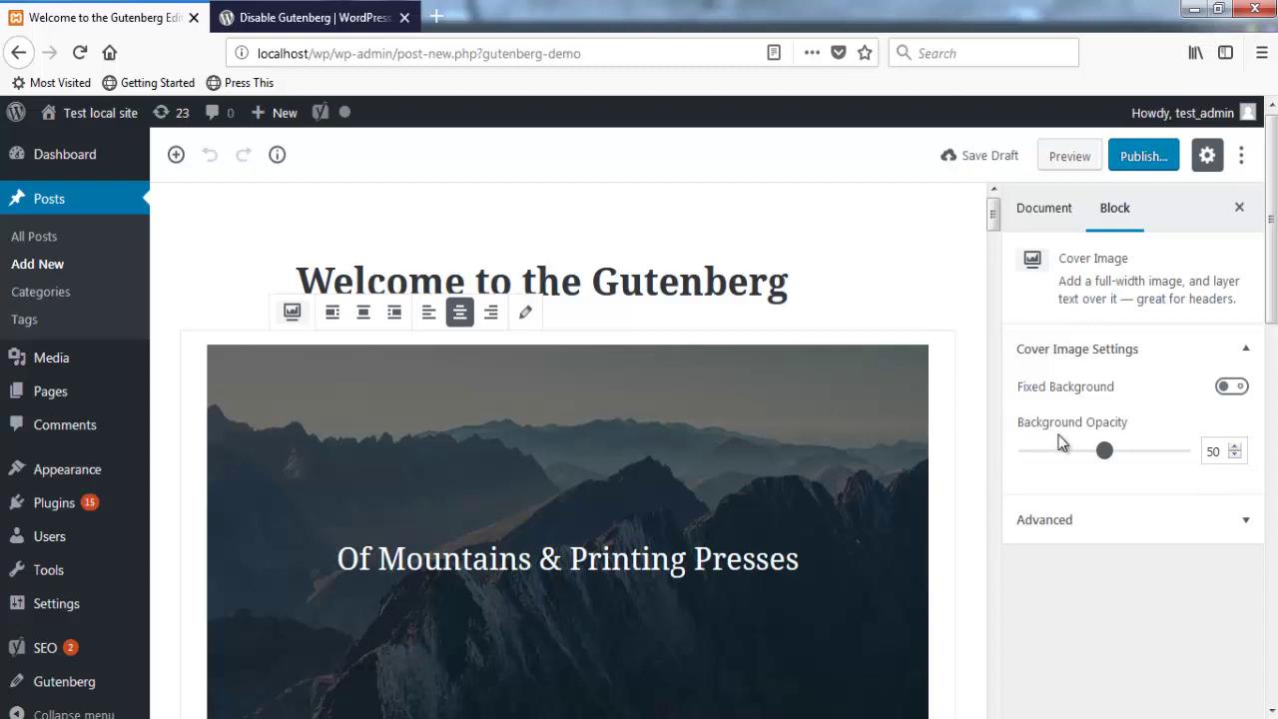
pyautogui.click(1197, 518)
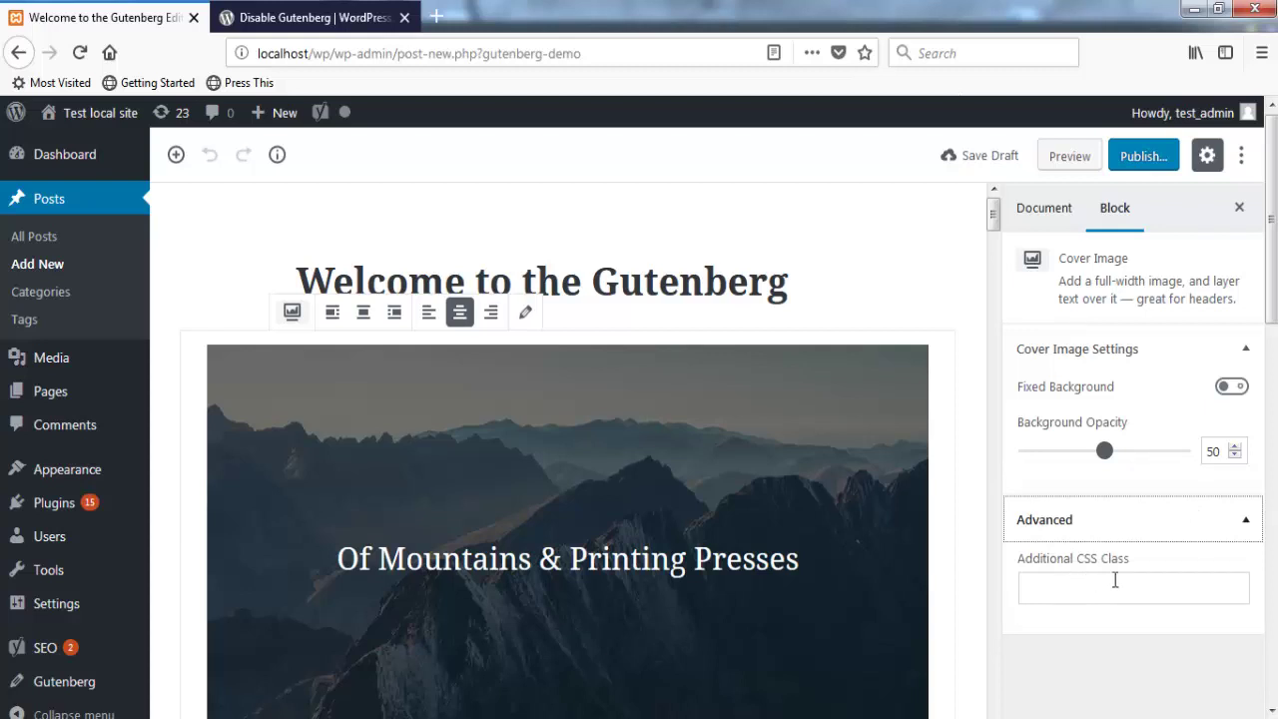
pyautogui.click(1184, 531)
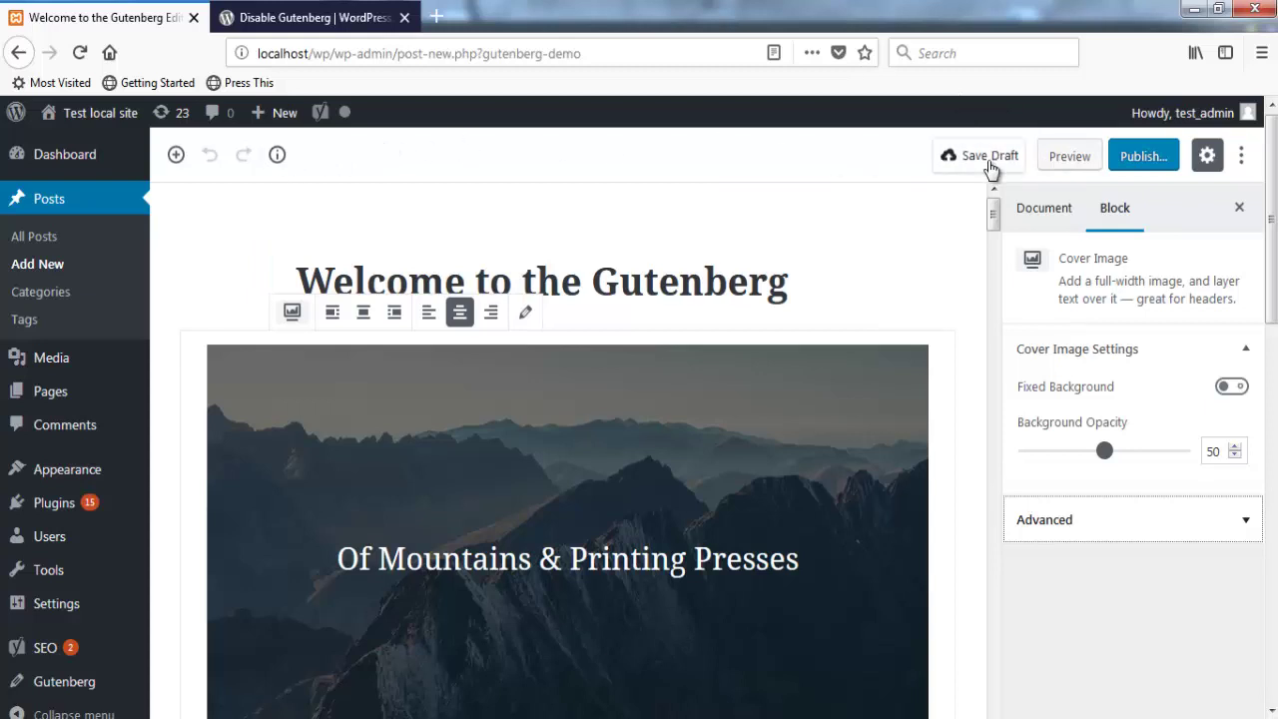
pyautogui.click(1209, 156)
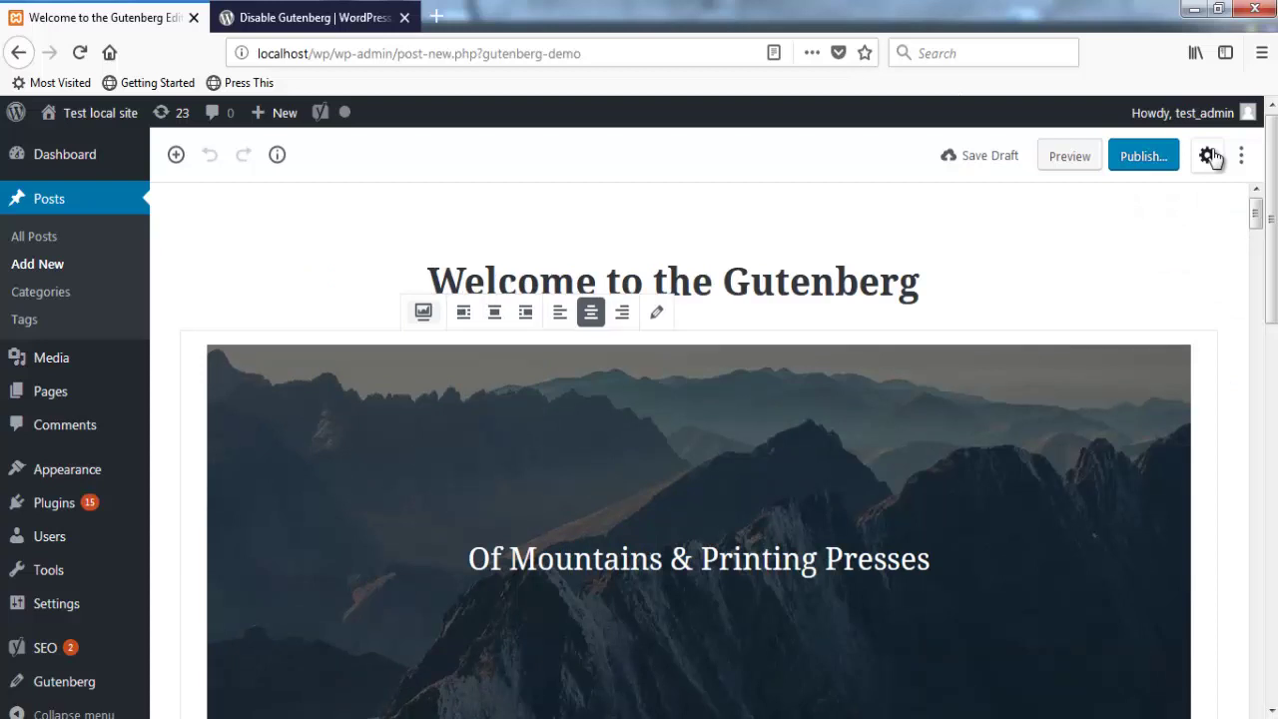
# Step: Reopen the settings sidebar showing the Cover Image settings and open the More tools menu
pyautogui.click(1209, 155)
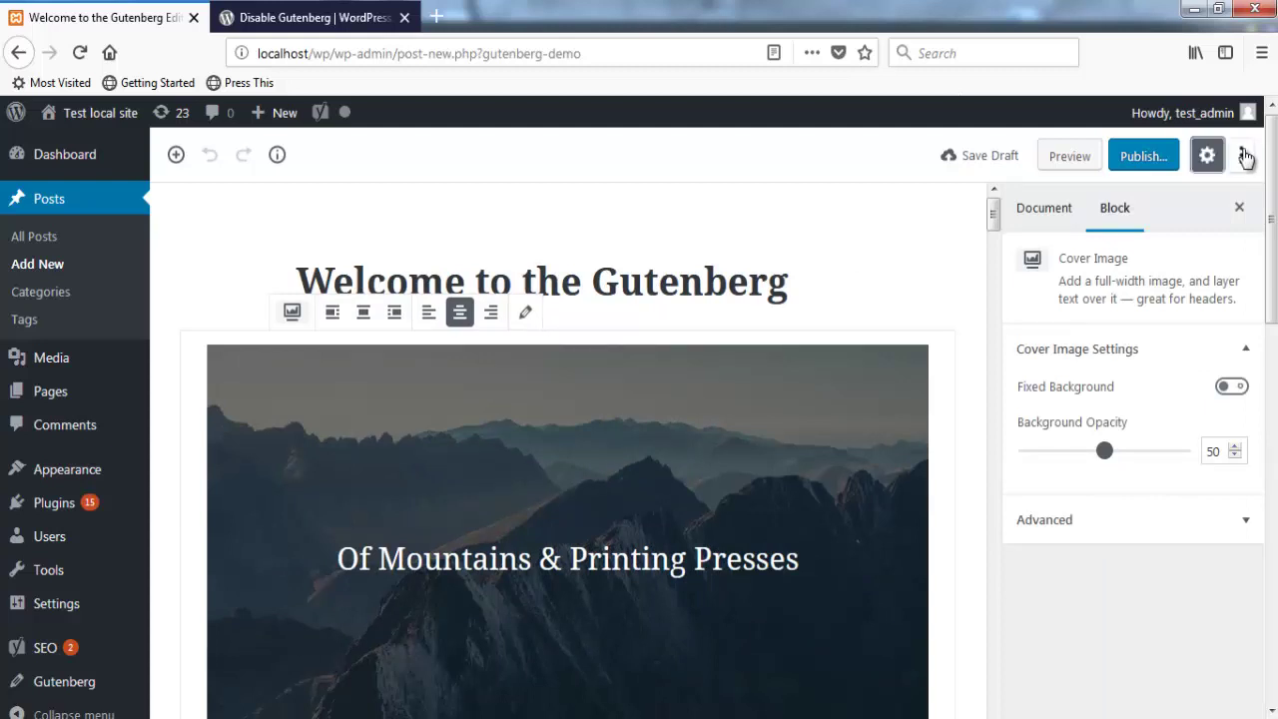
pyautogui.click(1243, 156)
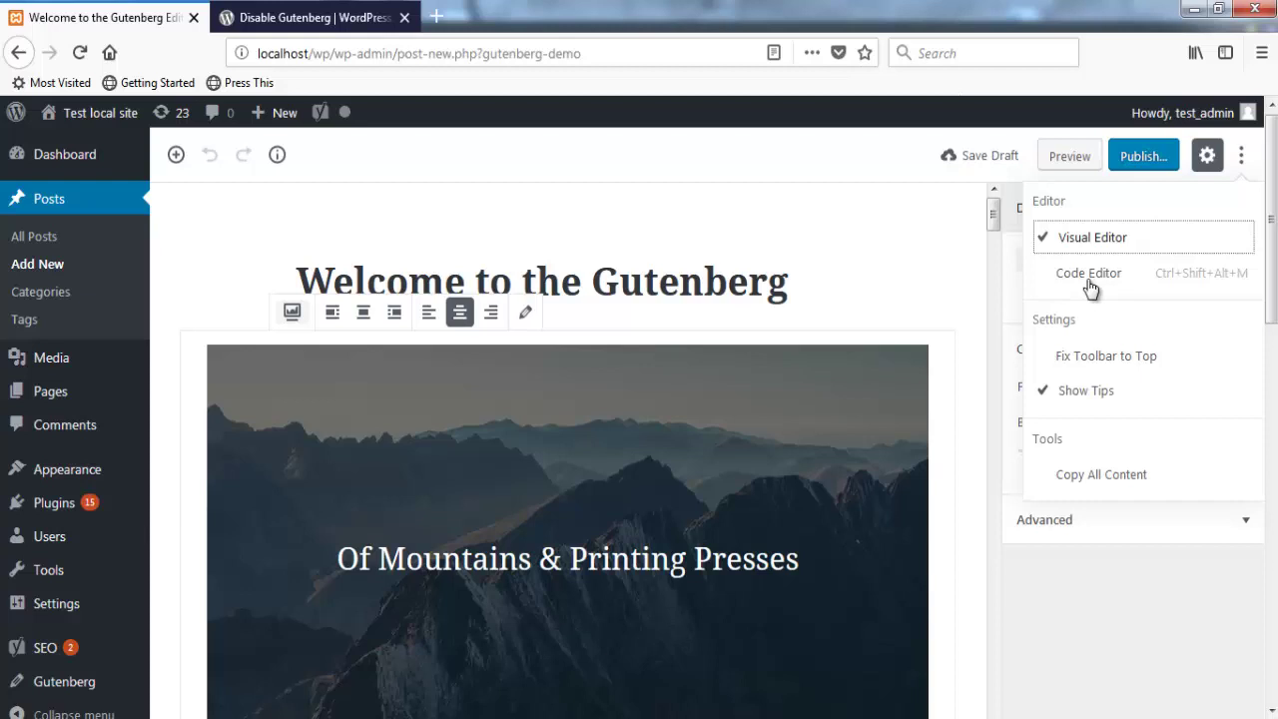
# Step: Switch the demo post to the Code Editor and select its wp:paragraph comment lines
pyautogui.click(1090, 288)
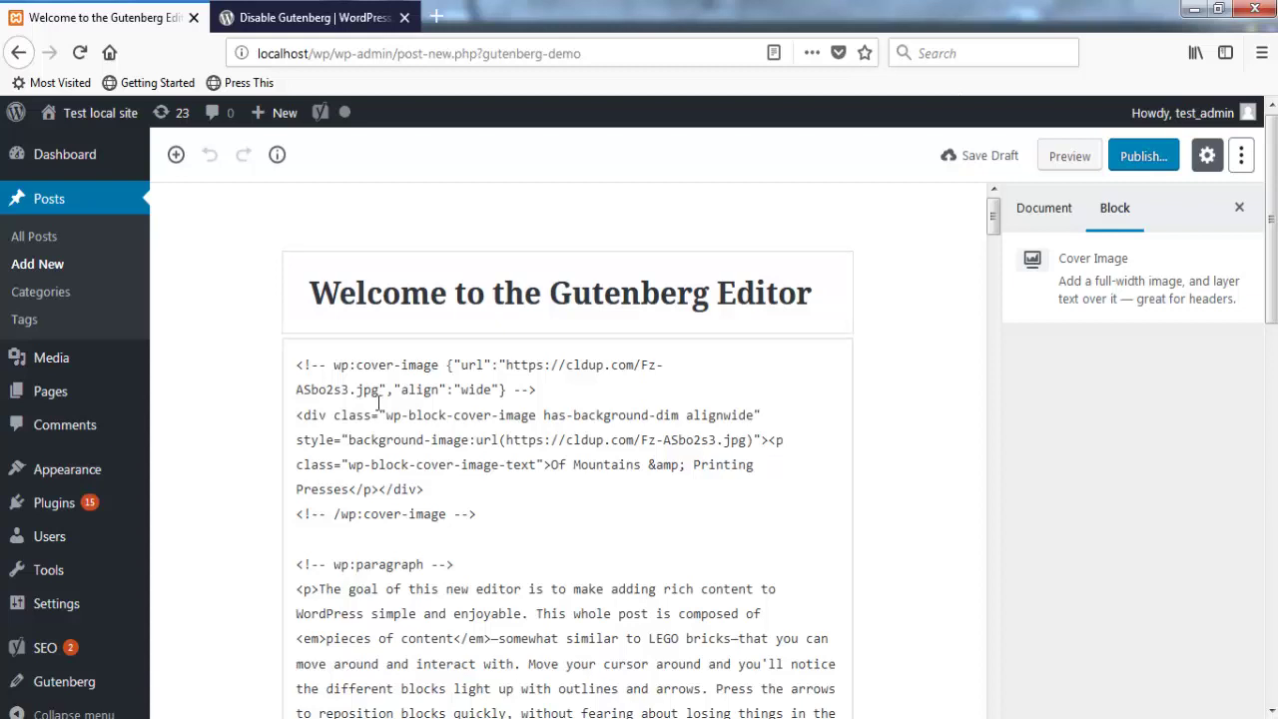
pyautogui.scroll(-5, 379, 402)
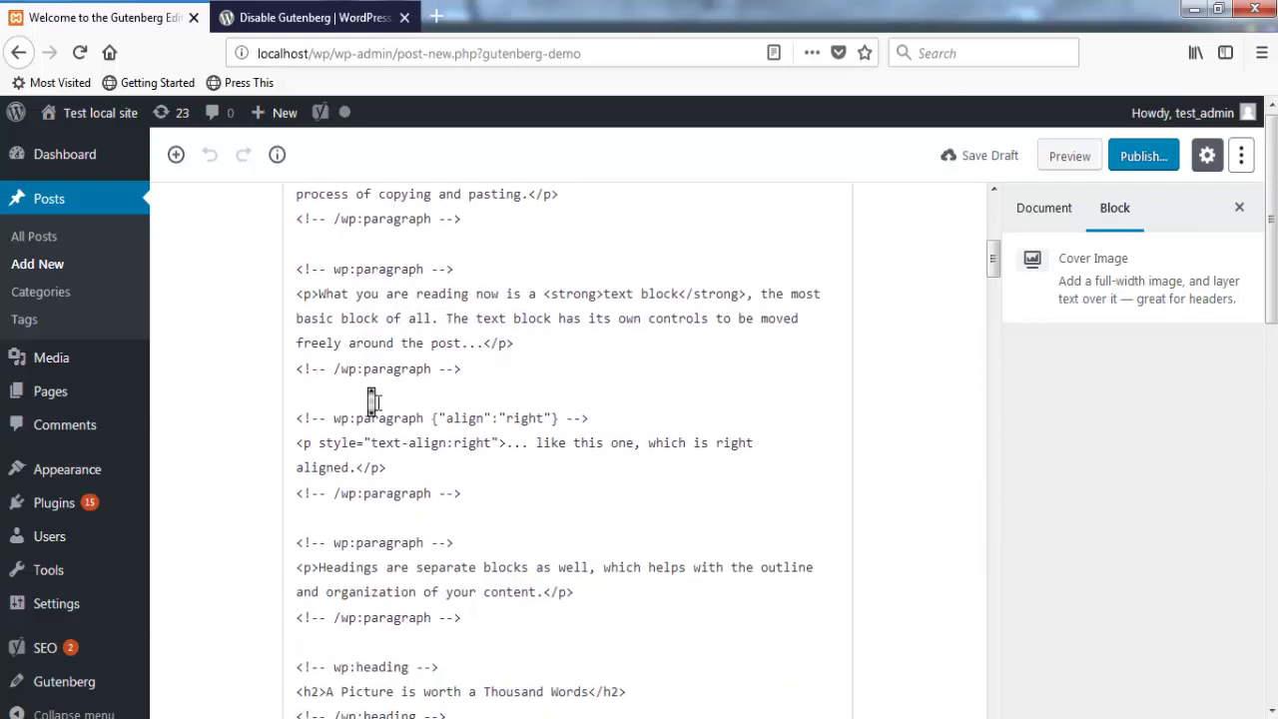
pyautogui.scroll(-3, 376, 402)
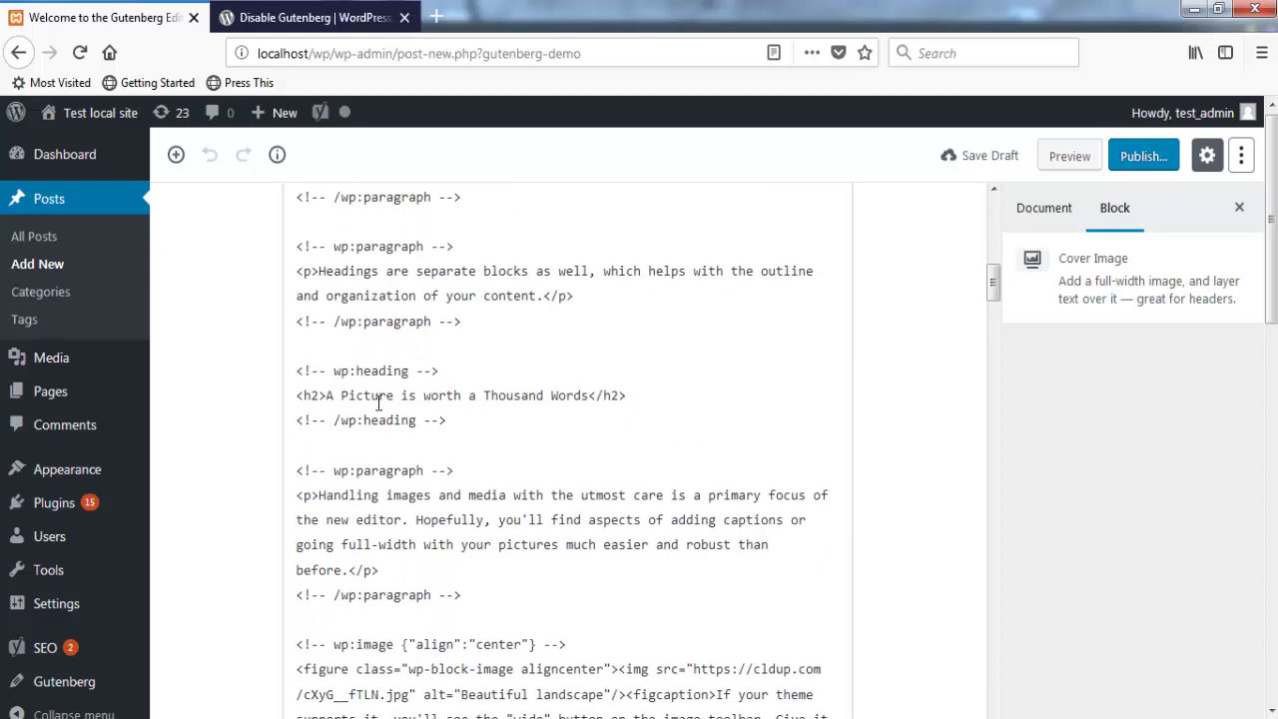
pyautogui.click(295, 245)
pyautogui.click(297, 246)
pyautogui.moveTo(296, 246); pyautogui.dragTo(462, 243)
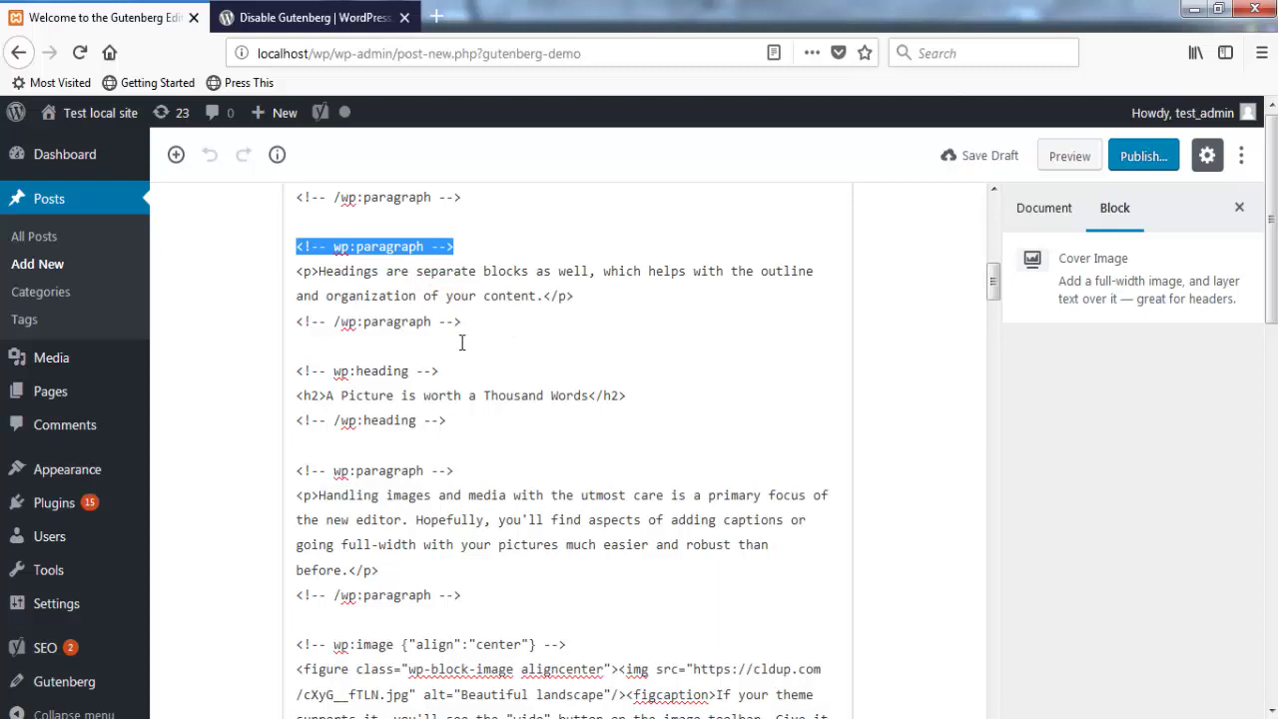
pyautogui.moveTo(466, 321); pyautogui.dragTo(291, 320)
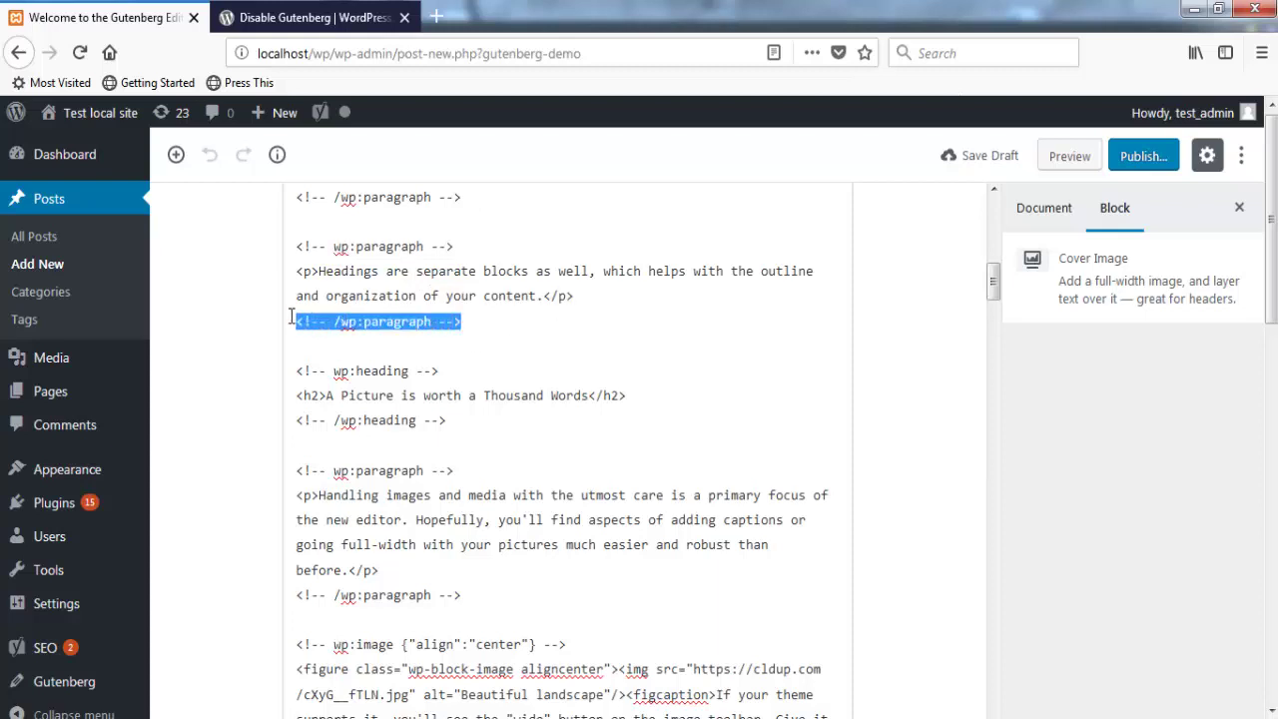
pyautogui.click(550, 351)
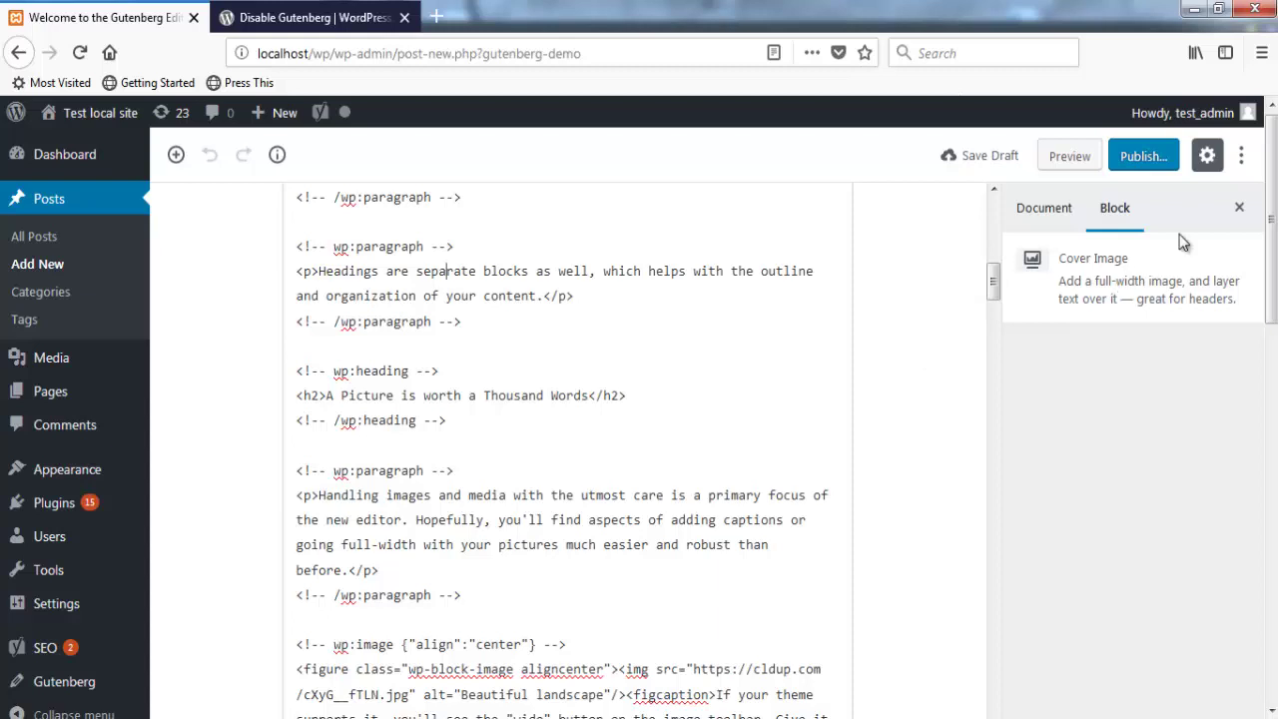
# Step: Toggle between the Document and Block sidebar tabs and open the editor options menu
pyautogui.click(1042, 212)
pyautogui.click(1118, 210)
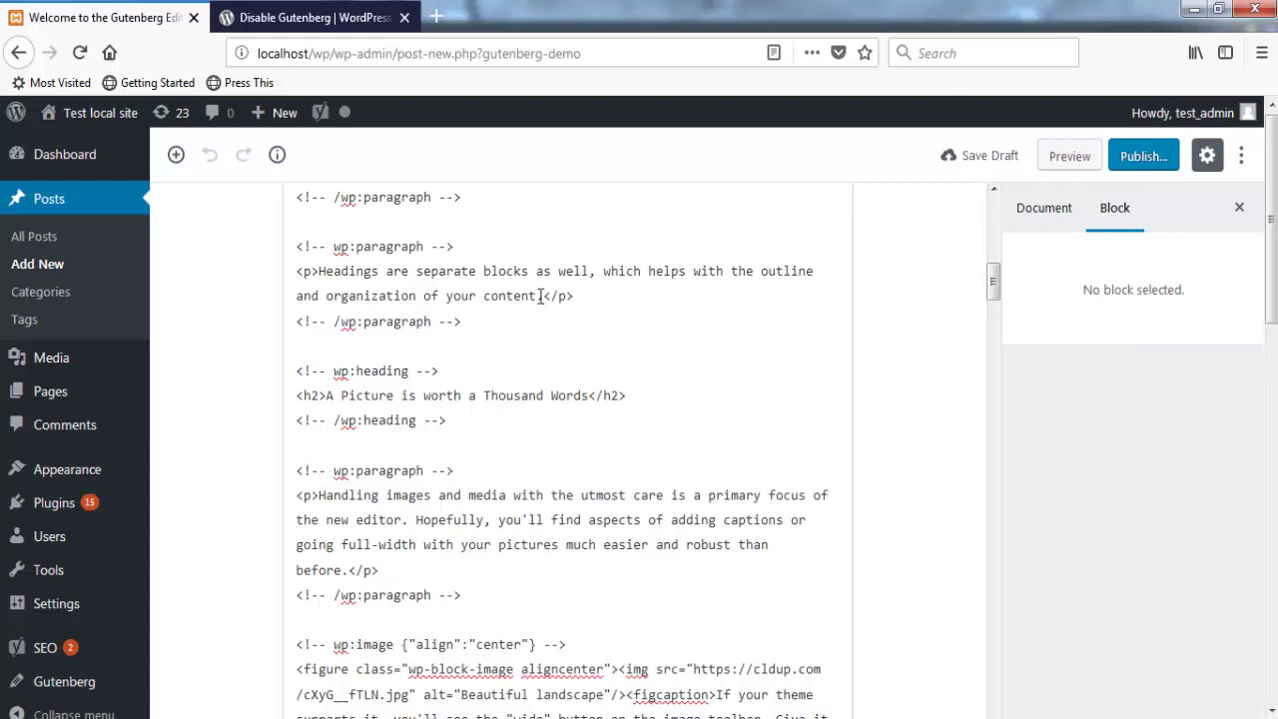
pyautogui.click(1241, 156)
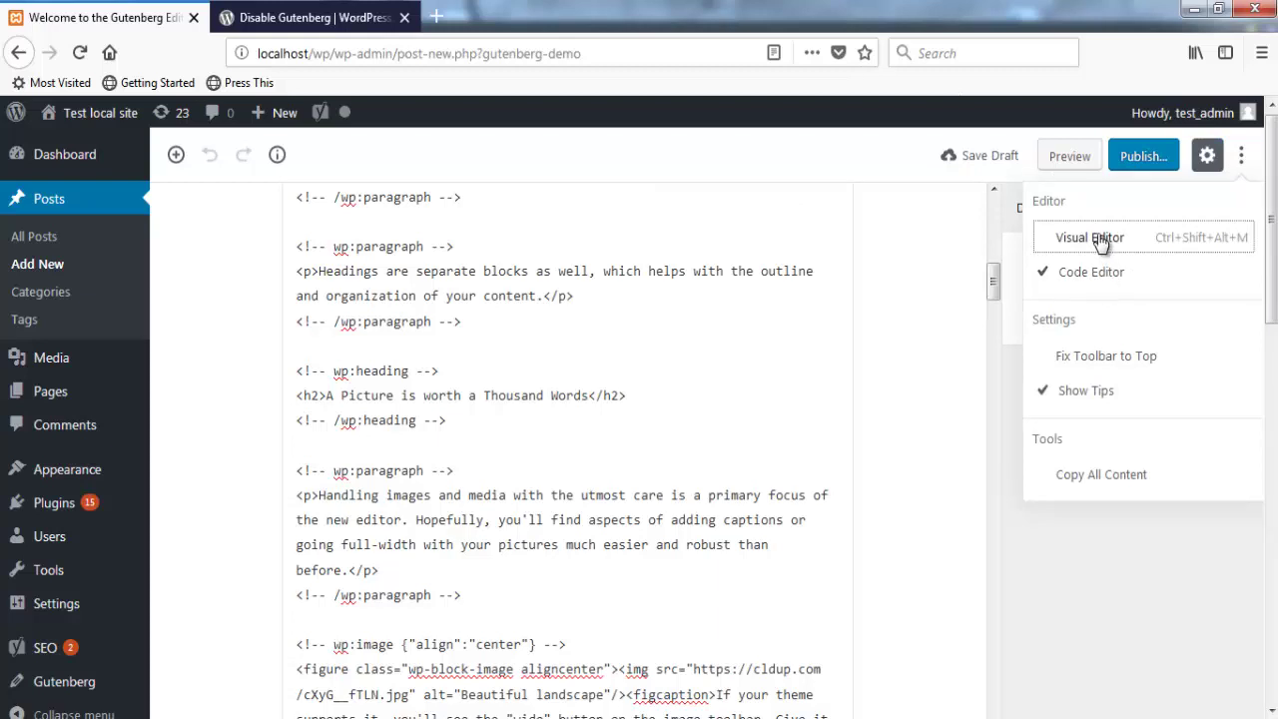
# Step: Return the post to the Visual Editor and show its Document settings
pyautogui.click(1090, 237)
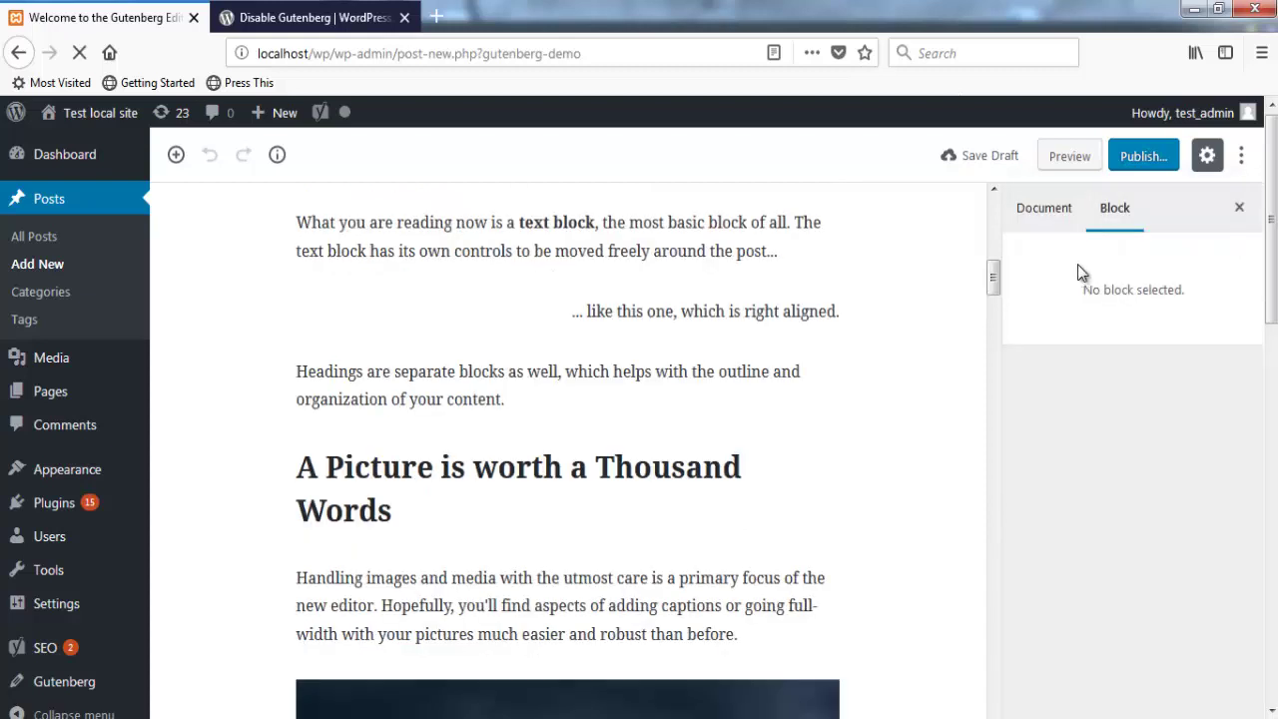
pyautogui.scroll(7, 692, 390)
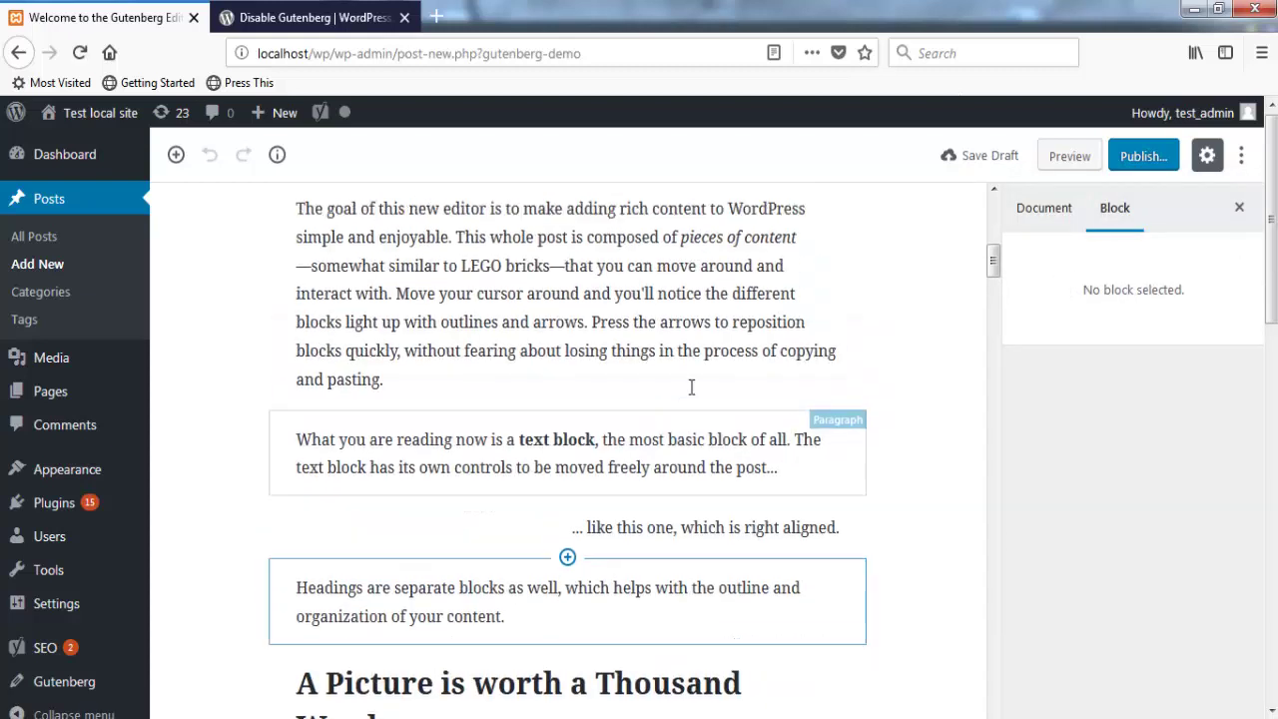
pyautogui.click(1057, 206)
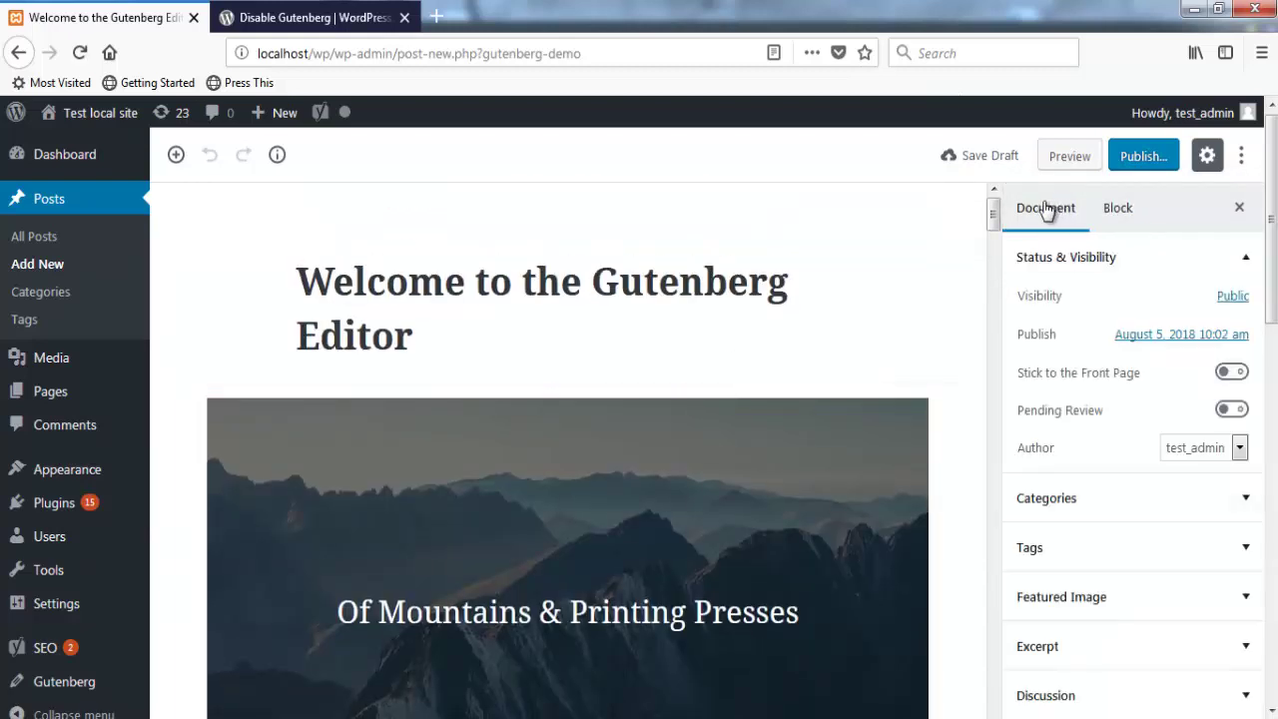
# Step: Add and remove 'Test' in the title, then check Content Structure: 716 words, 36 blocks
pyautogui.click(453, 316)
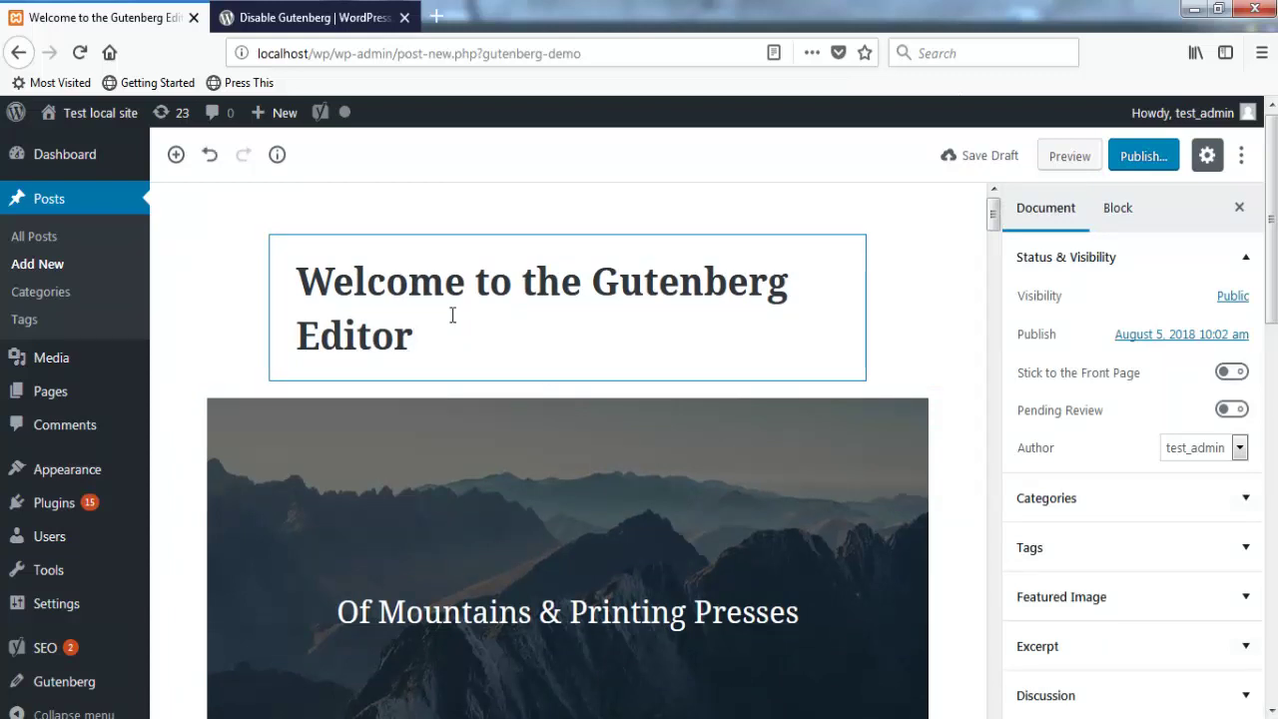
pyautogui.write('Test')
pyautogui.press('BackSpace')
pyautogui.press('BackSpace')
pyautogui.press('BackSpace')
pyautogui.press('BackSpace')
pyautogui.press('BackSpace')
pyautogui.click(282, 160)
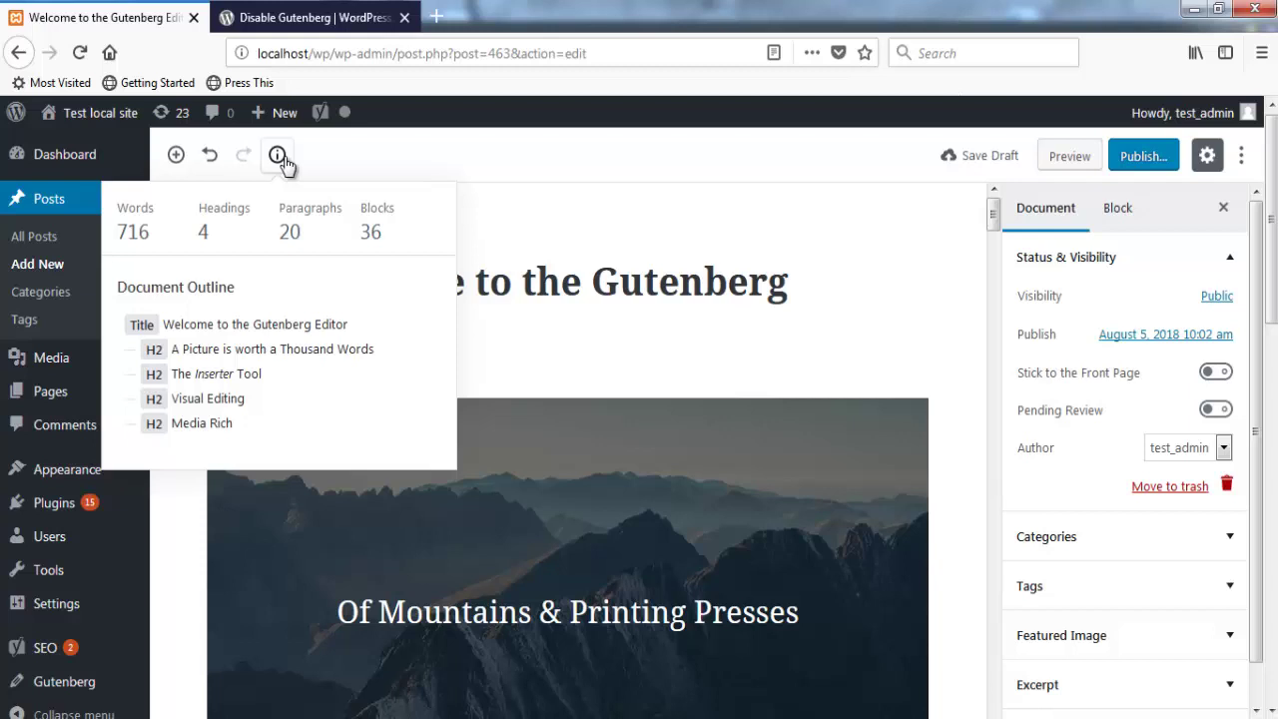
pyautogui.click(277, 155)
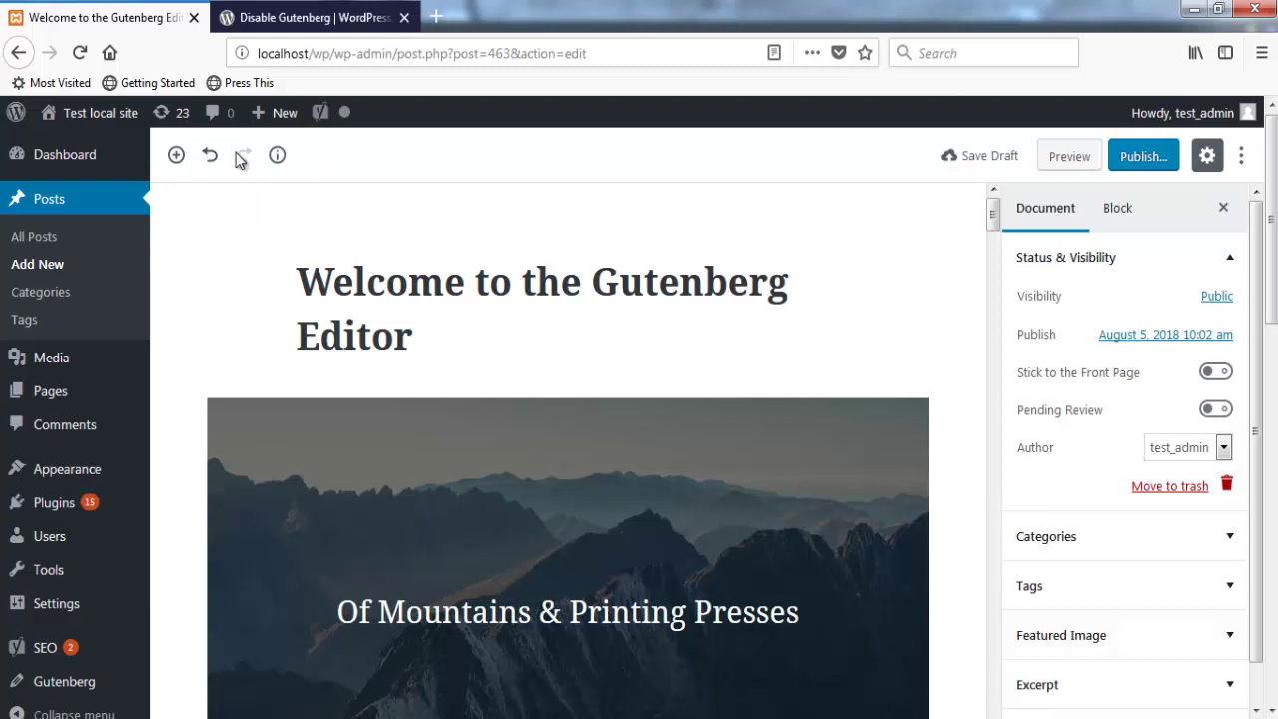
# Step: Browse the Common Blocks and Widgets categories, then insert a Quote block after 'Thanks for testing Gutenberg!'
pyautogui.click(175, 156)
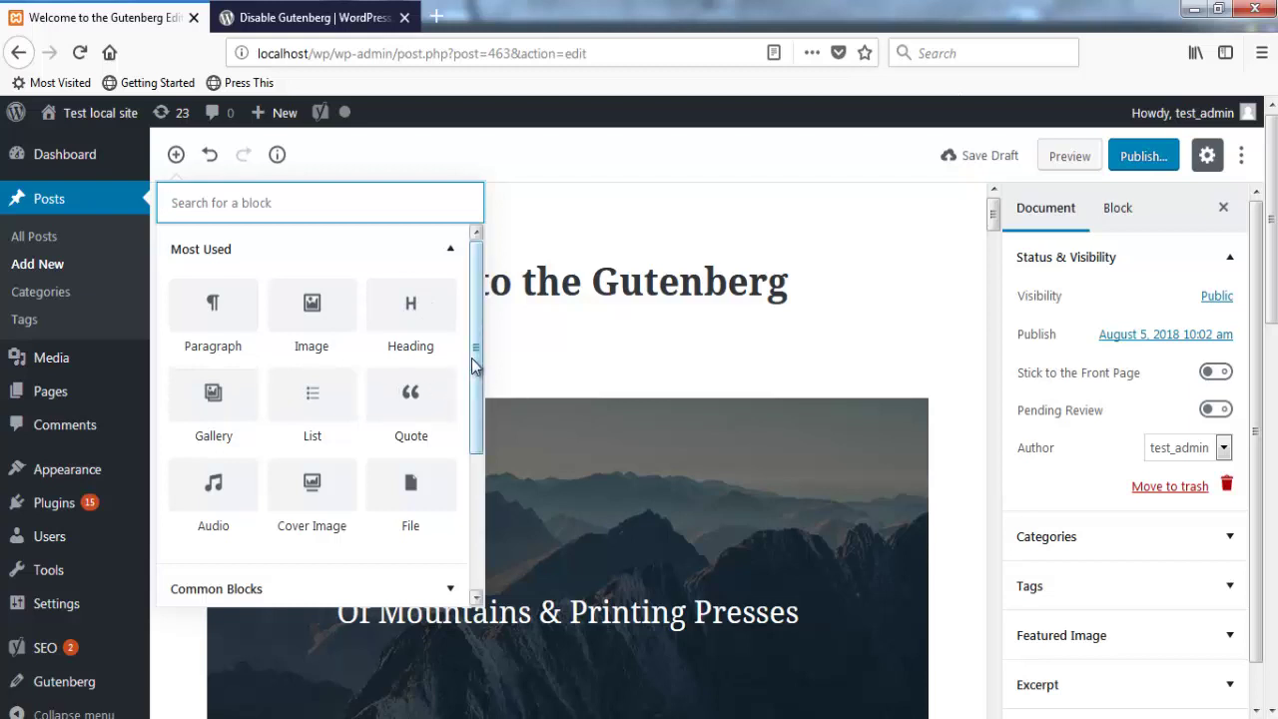
pyautogui.moveTo(473, 363); pyautogui.dragTo(470, 470)
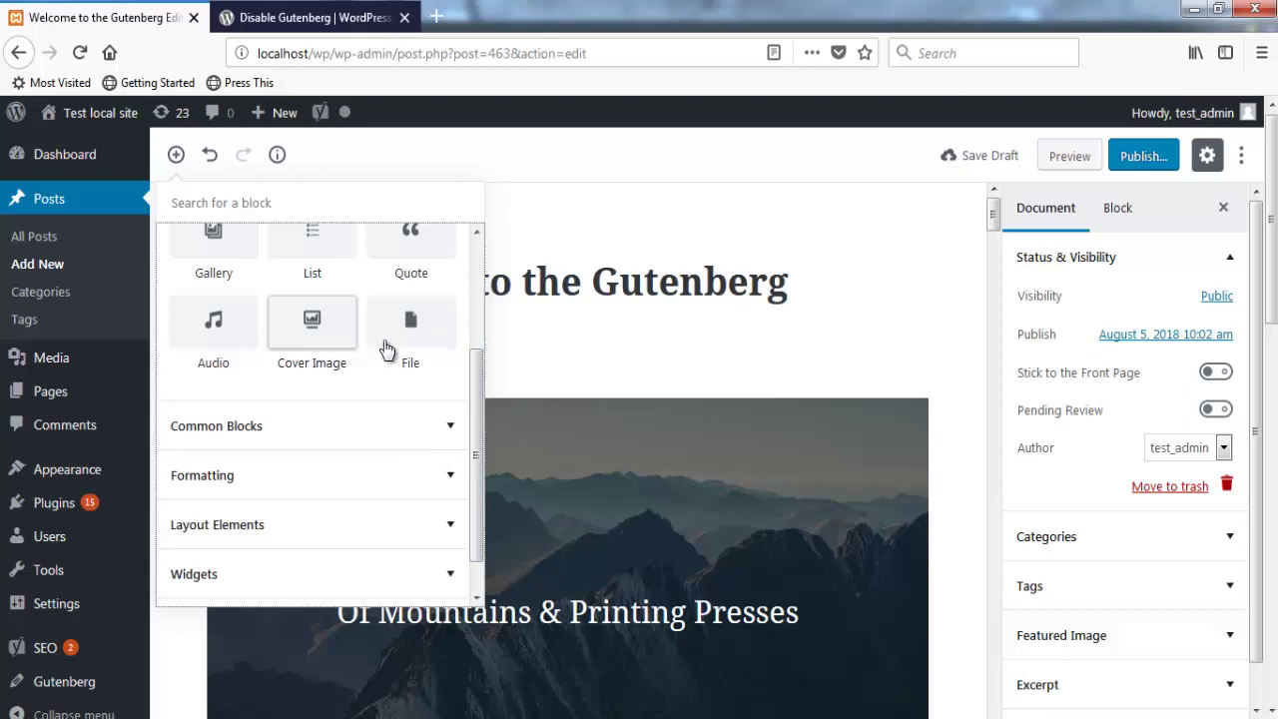
pyautogui.click(446, 437)
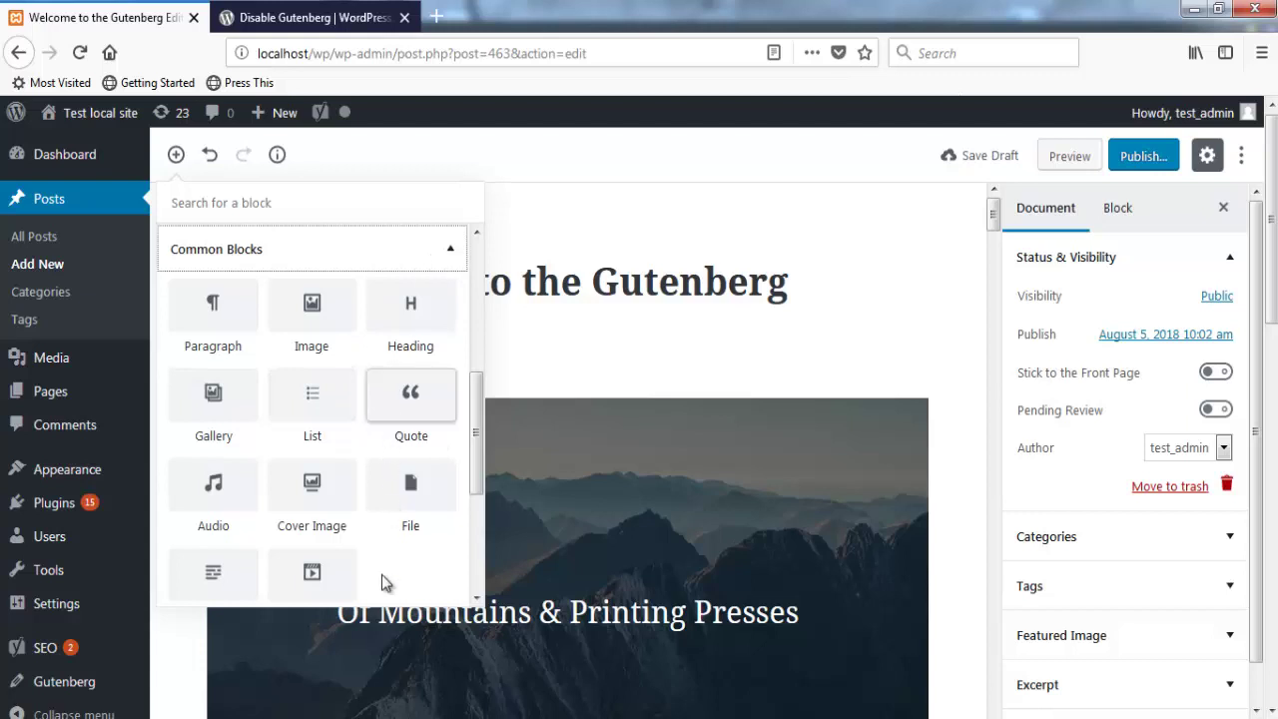
pyautogui.moveTo(476, 439)
pyautogui.mouseDown()
pyautogui.moveTo(477, 471)
pyautogui.moveTo(477, 439)
pyautogui.mouseUp()
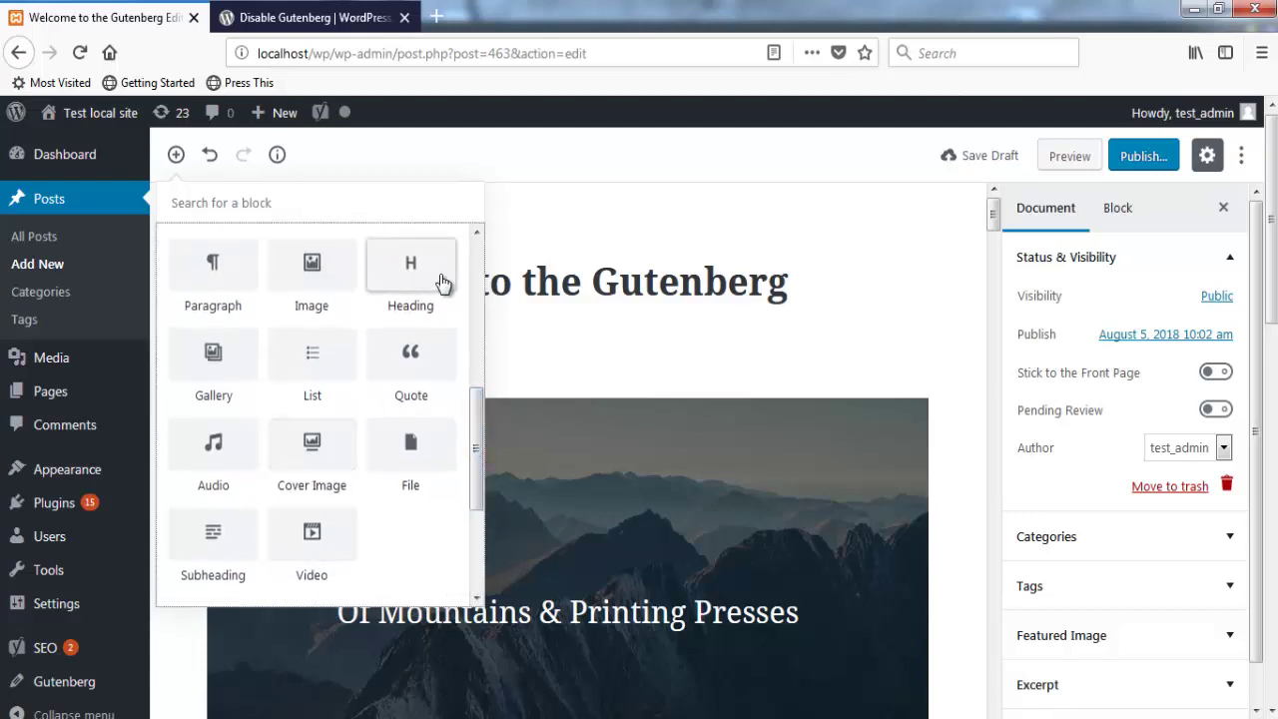
pyautogui.moveTo(476, 422); pyautogui.dragTo(476, 320)
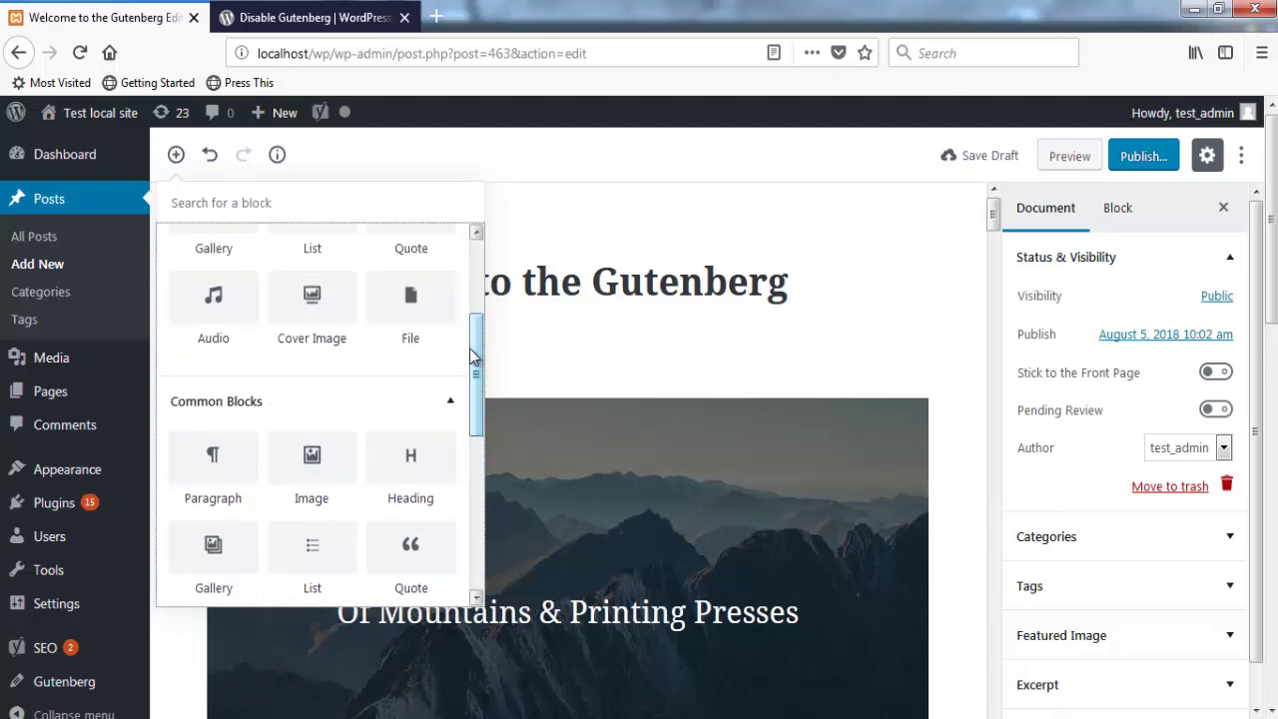
pyautogui.click(447, 402)
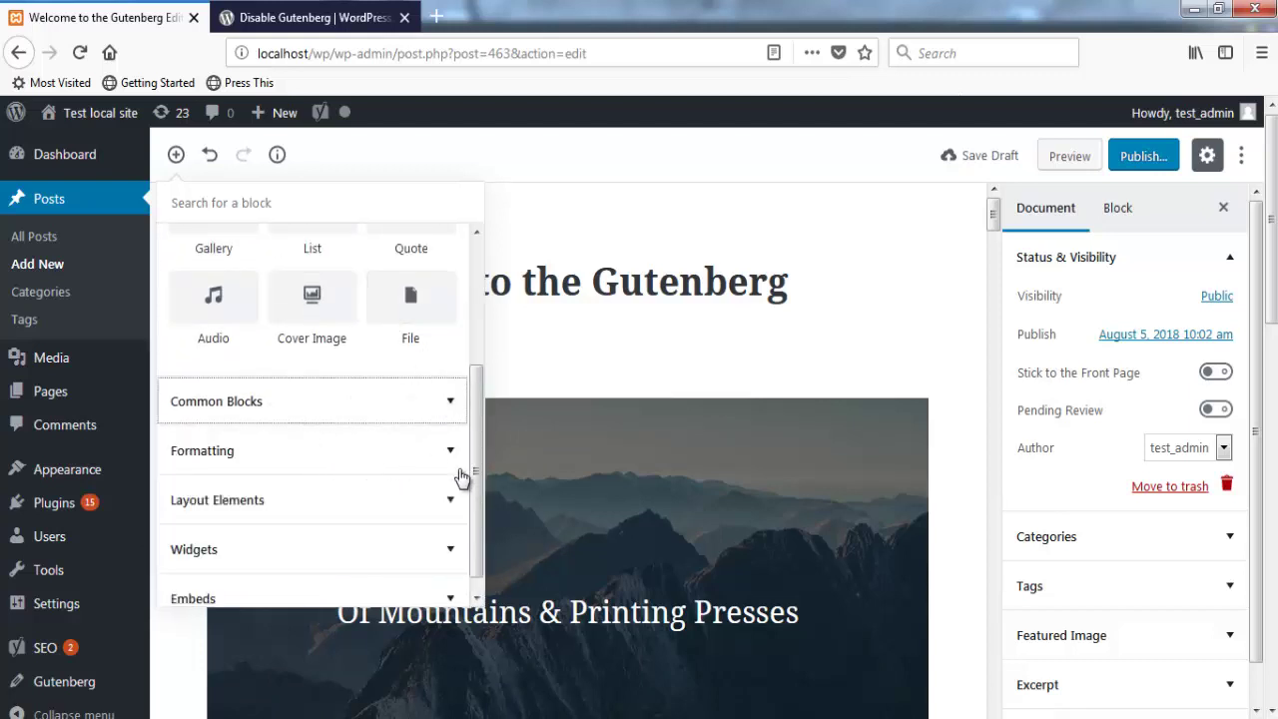
pyautogui.click(447, 560)
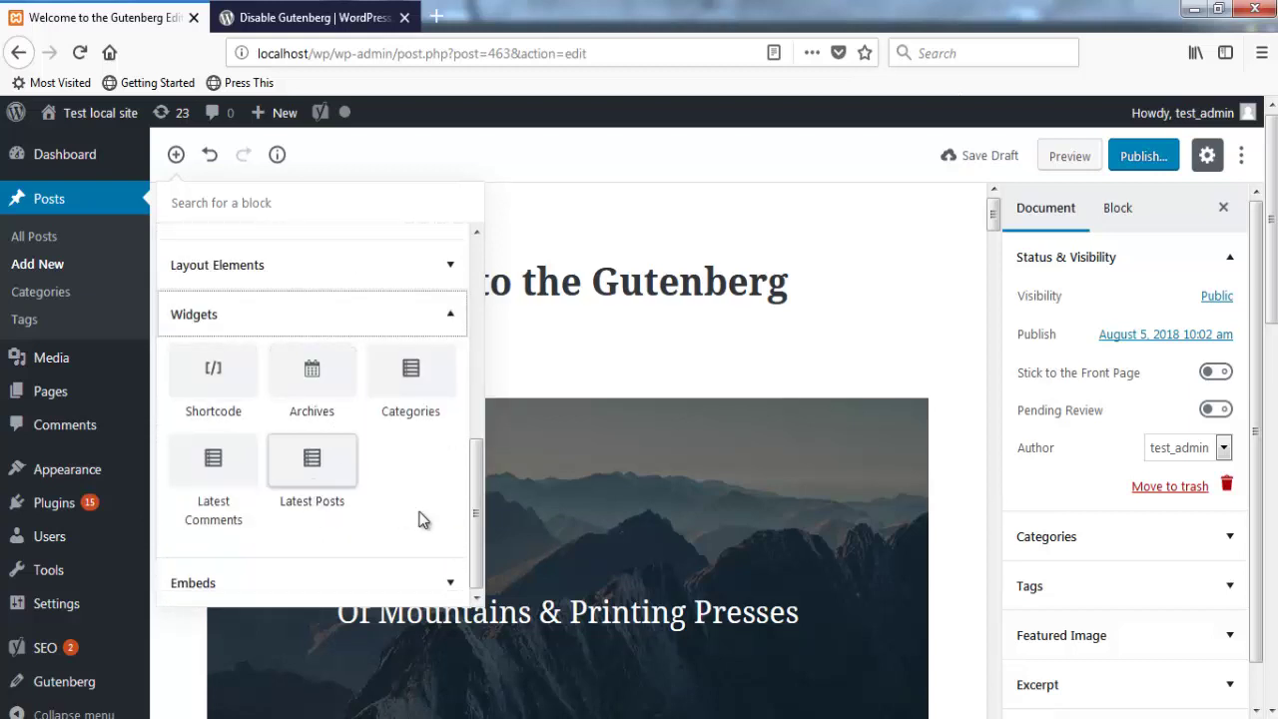
pyautogui.click(441, 329)
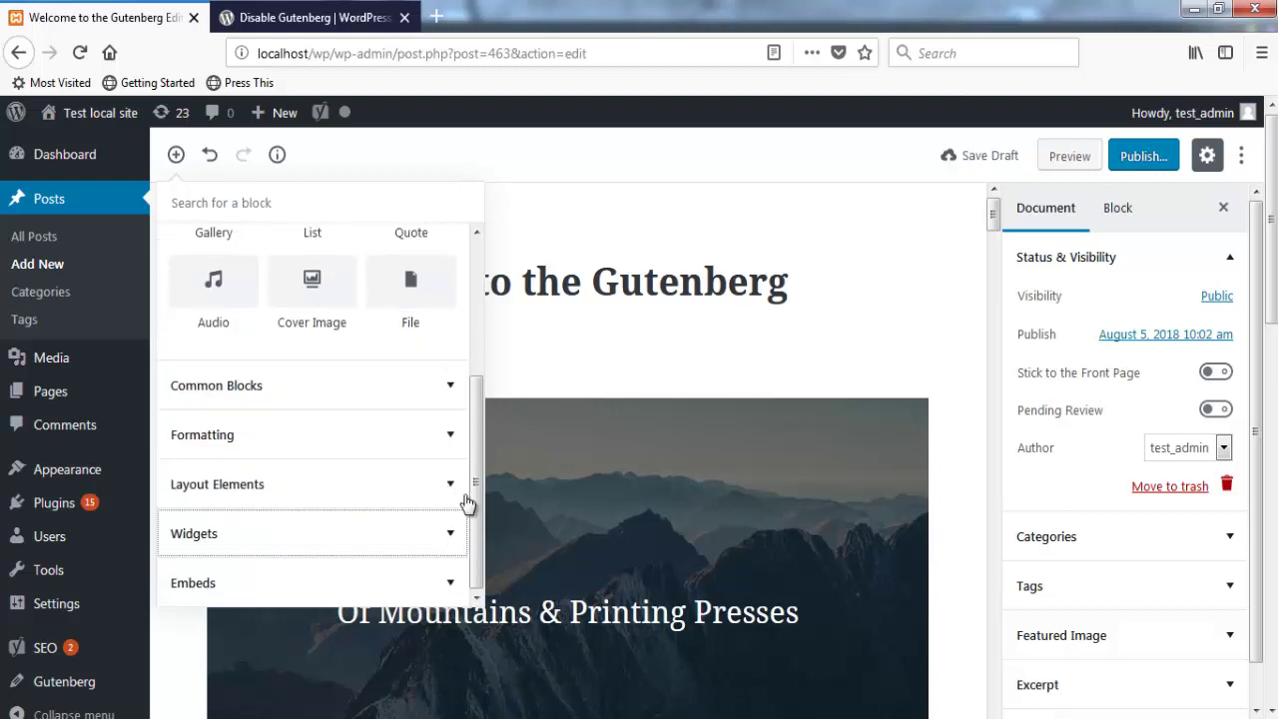
pyautogui.moveTo(470, 483); pyautogui.dragTo(483, 320)
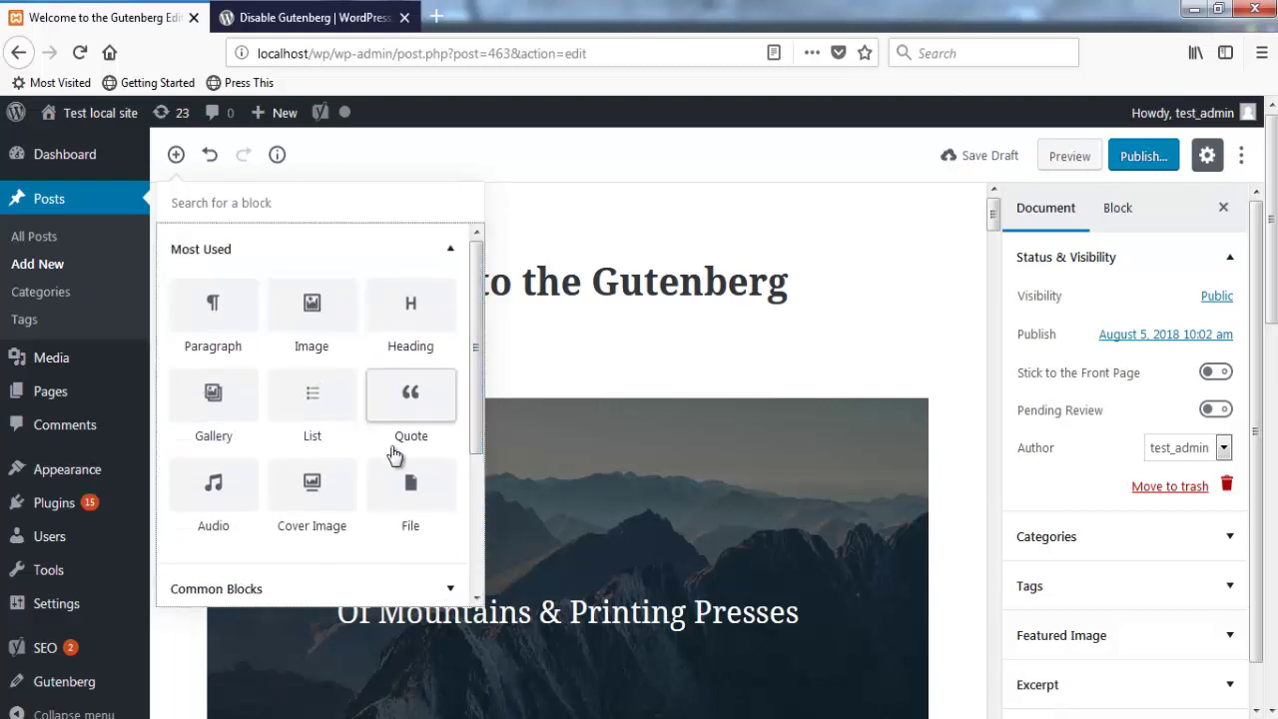
pyautogui.click(424, 391)
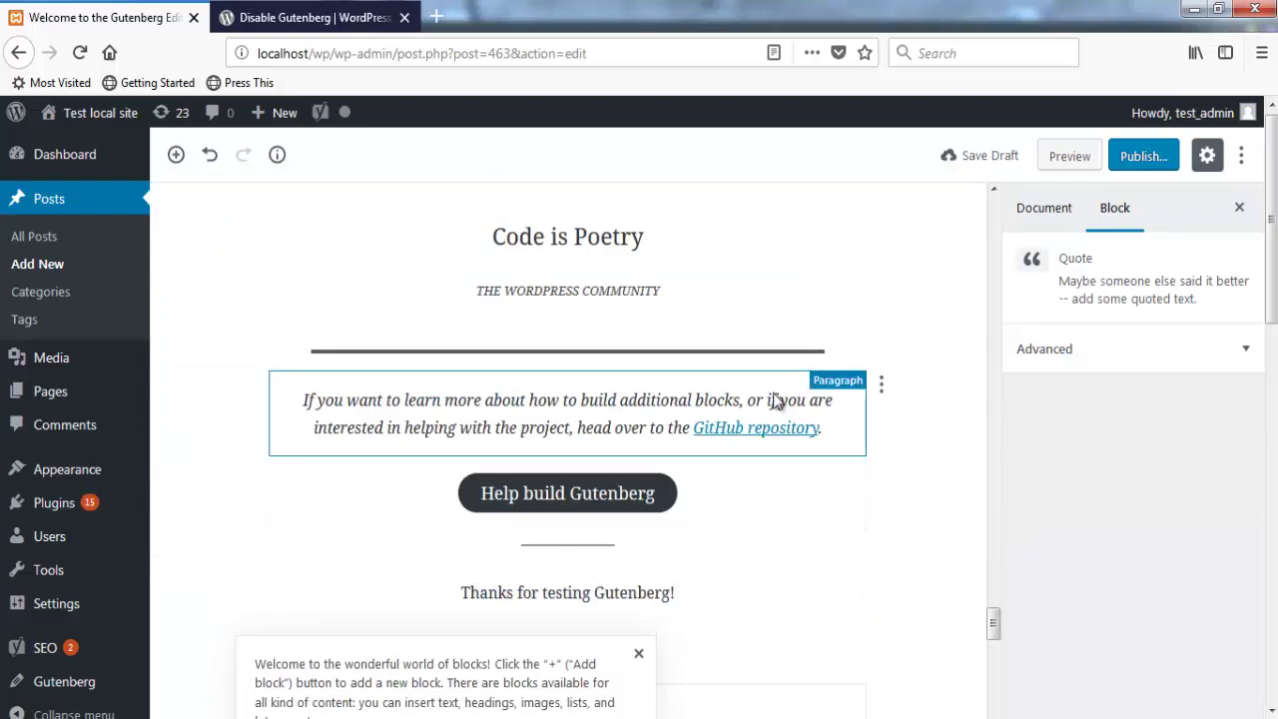
pyautogui.scroll(-5, 776, 400)
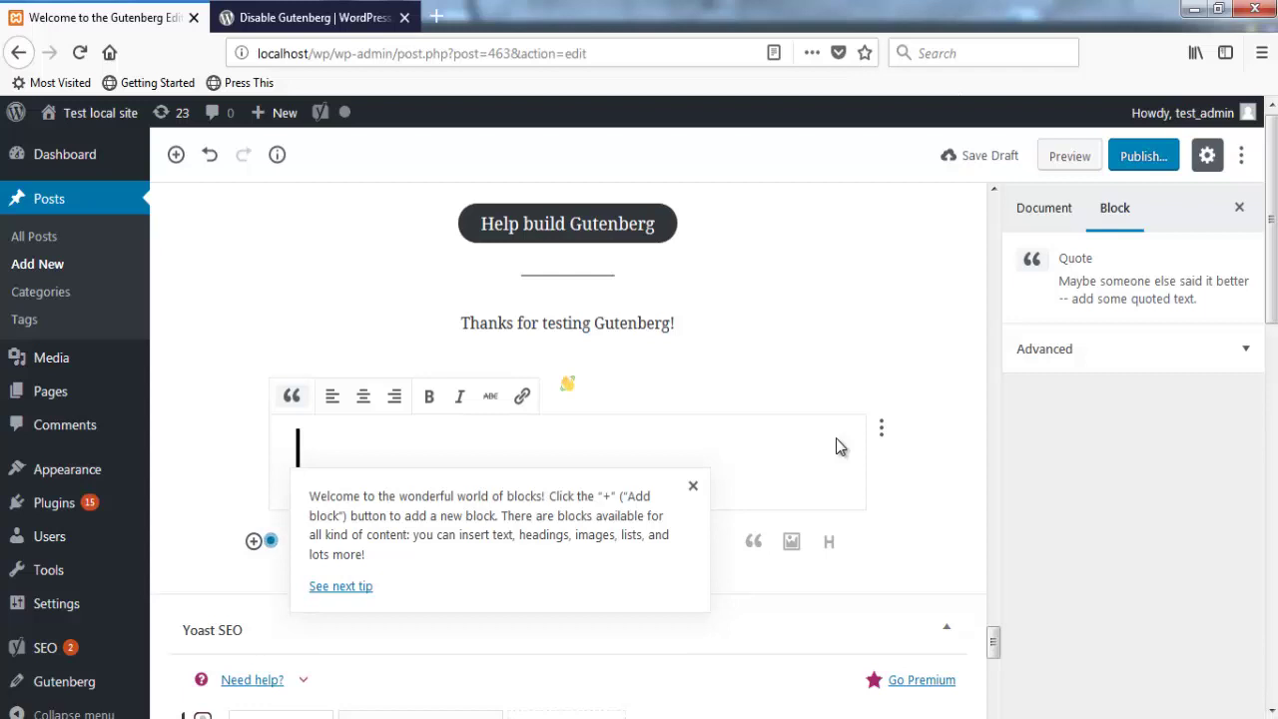
# Step: Turn Fix Toolbar to Top on then off, and preview the post in a new tab
pyautogui.click(1240, 156)
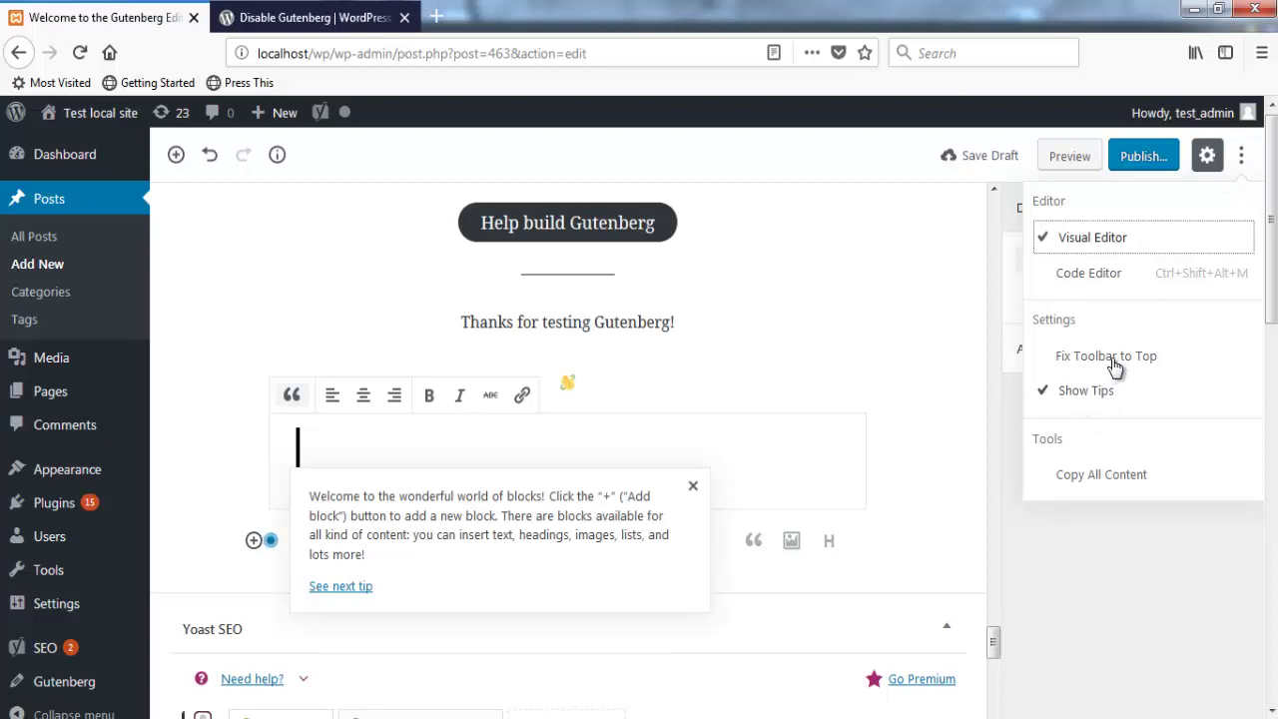
pyautogui.click(1115, 362)
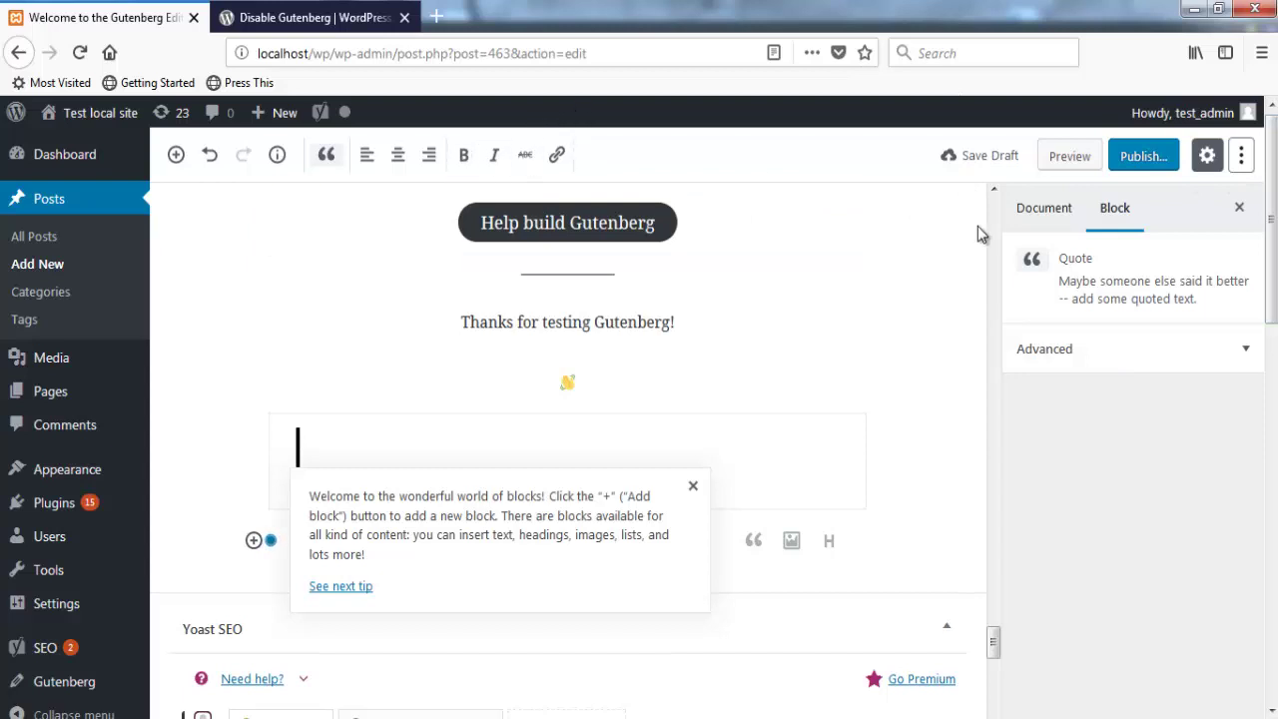
pyautogui.click(1241, 156)
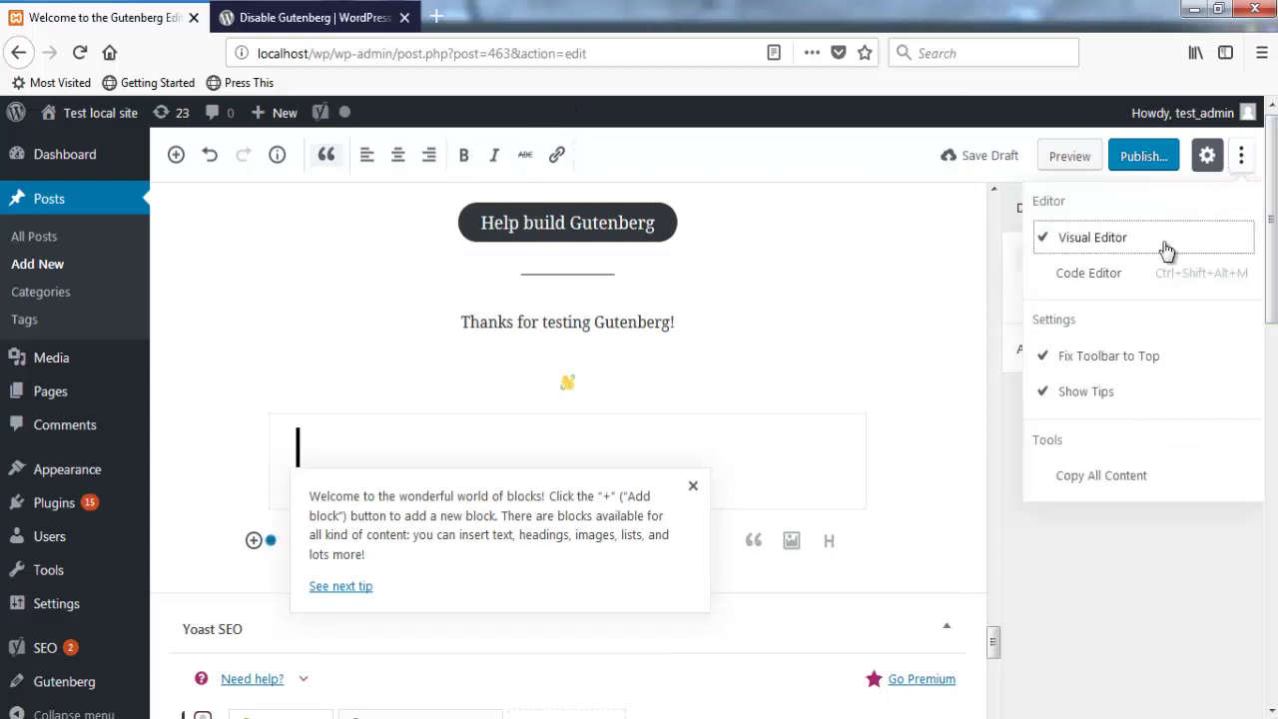
pyautogui.click(1071, 356)
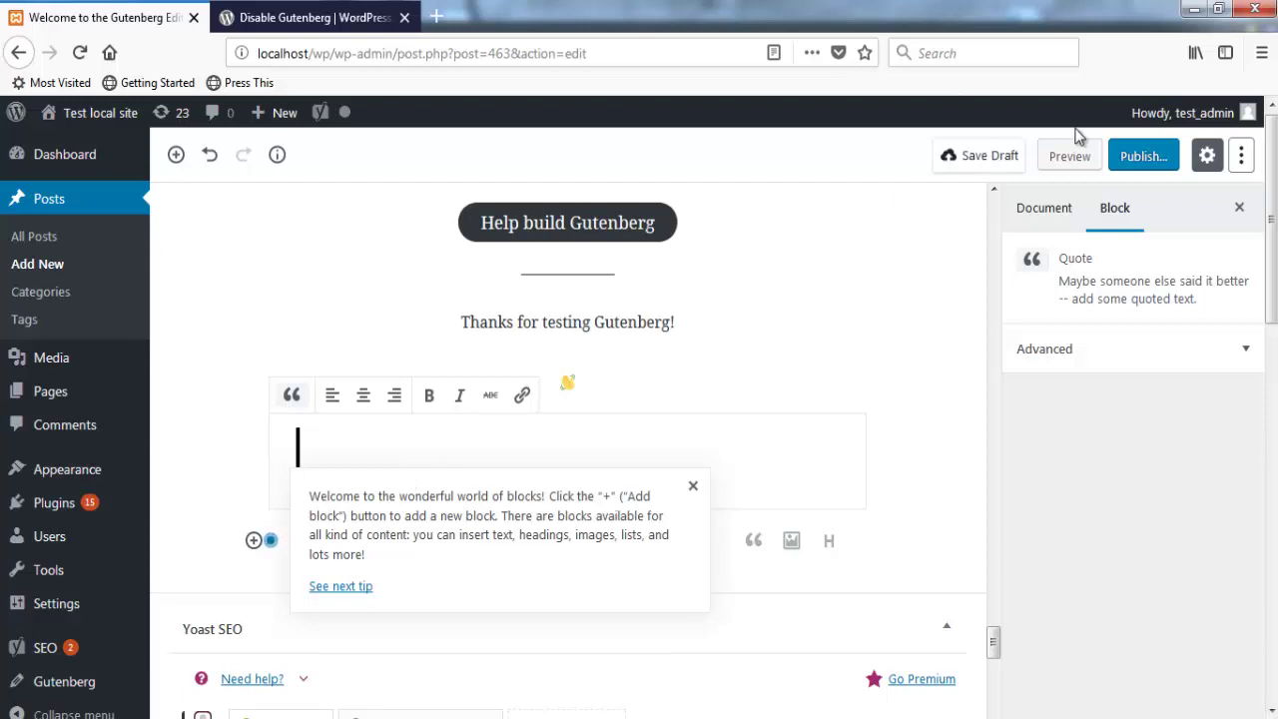
pyautogui.click(1061, 160)
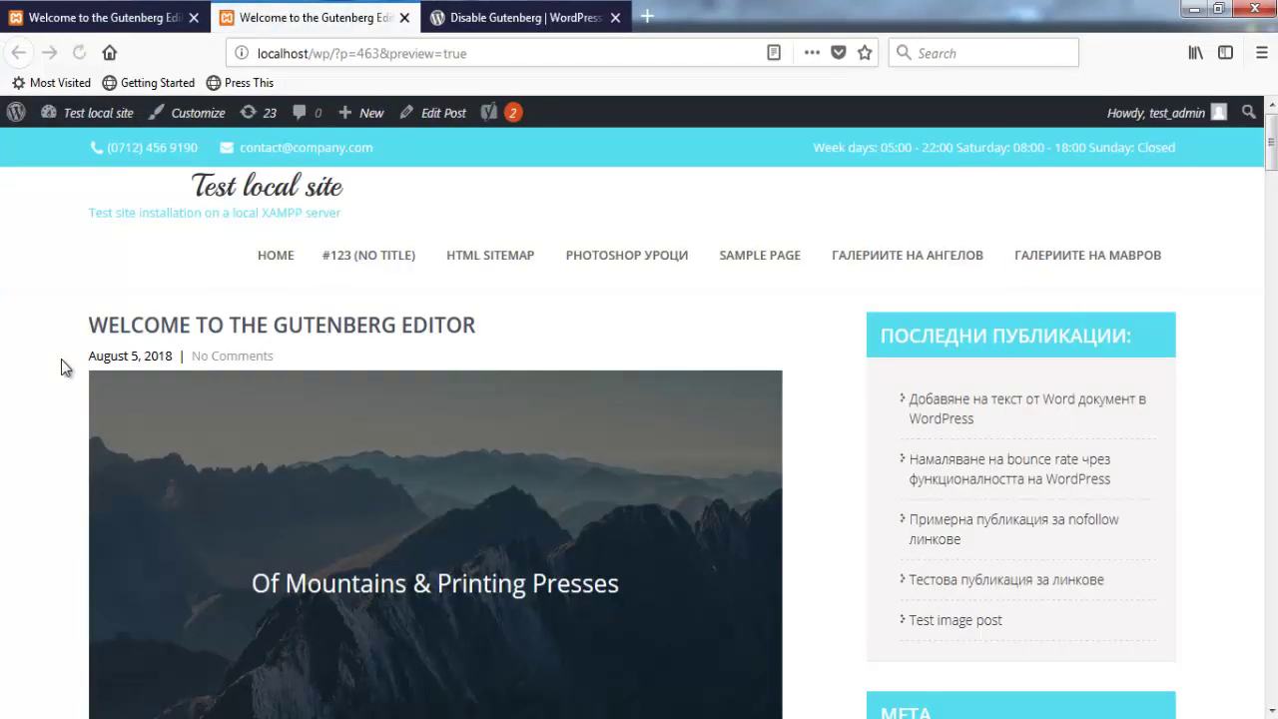
# Step: Preview the 'Welcome to the Gutenberg Editor' post in a new tab and scroll through it
pyautogui.middleClick(61, 367)
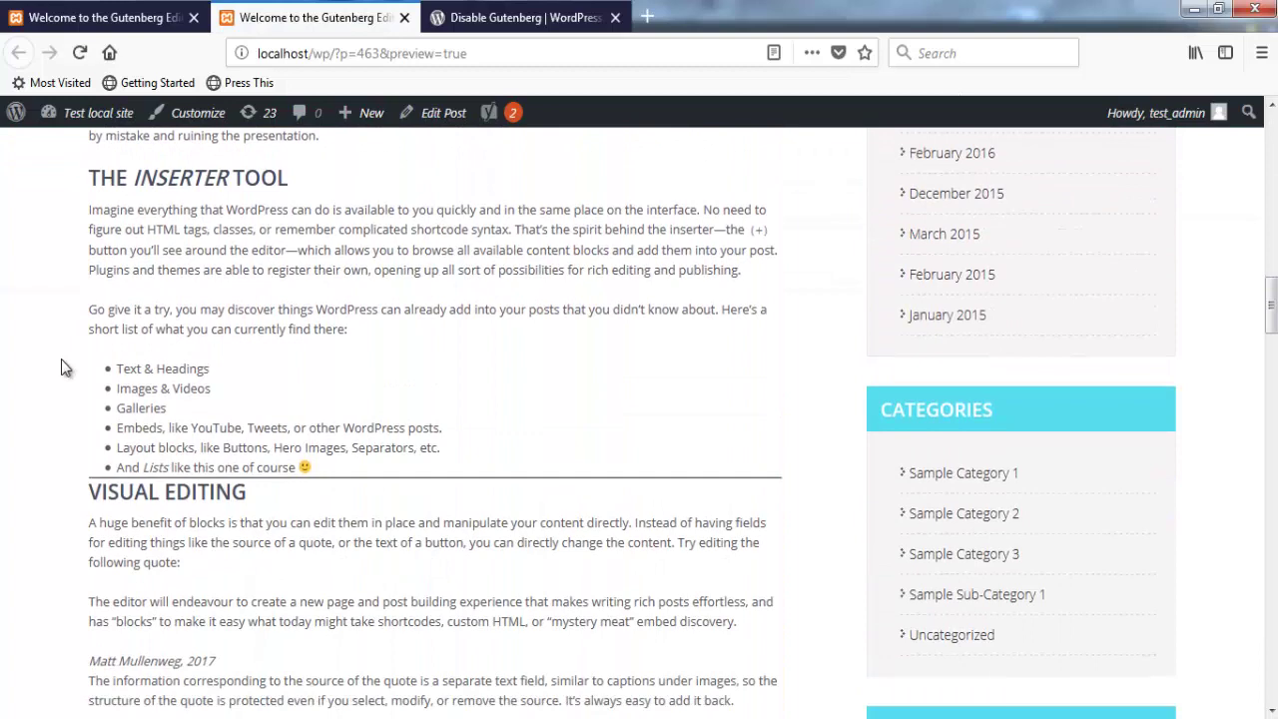
pyautogui.click(61, 367)
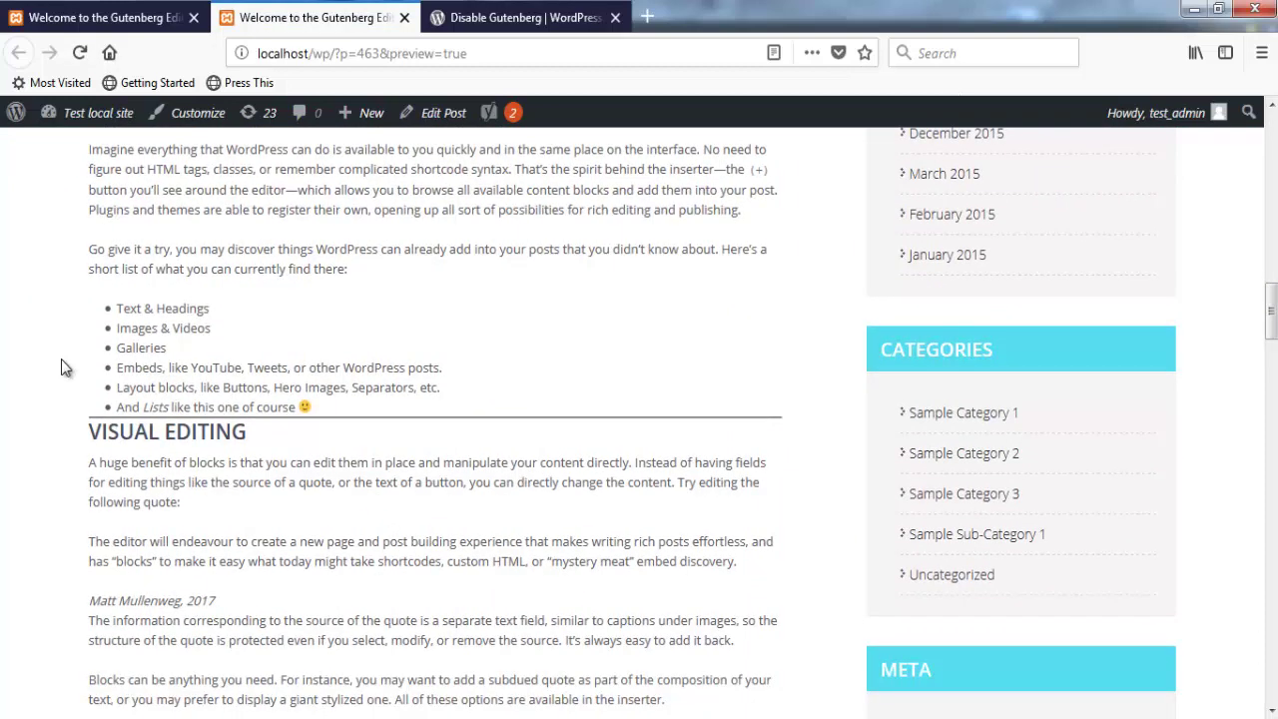
pyautogui.scroll(-10, 61, 367)
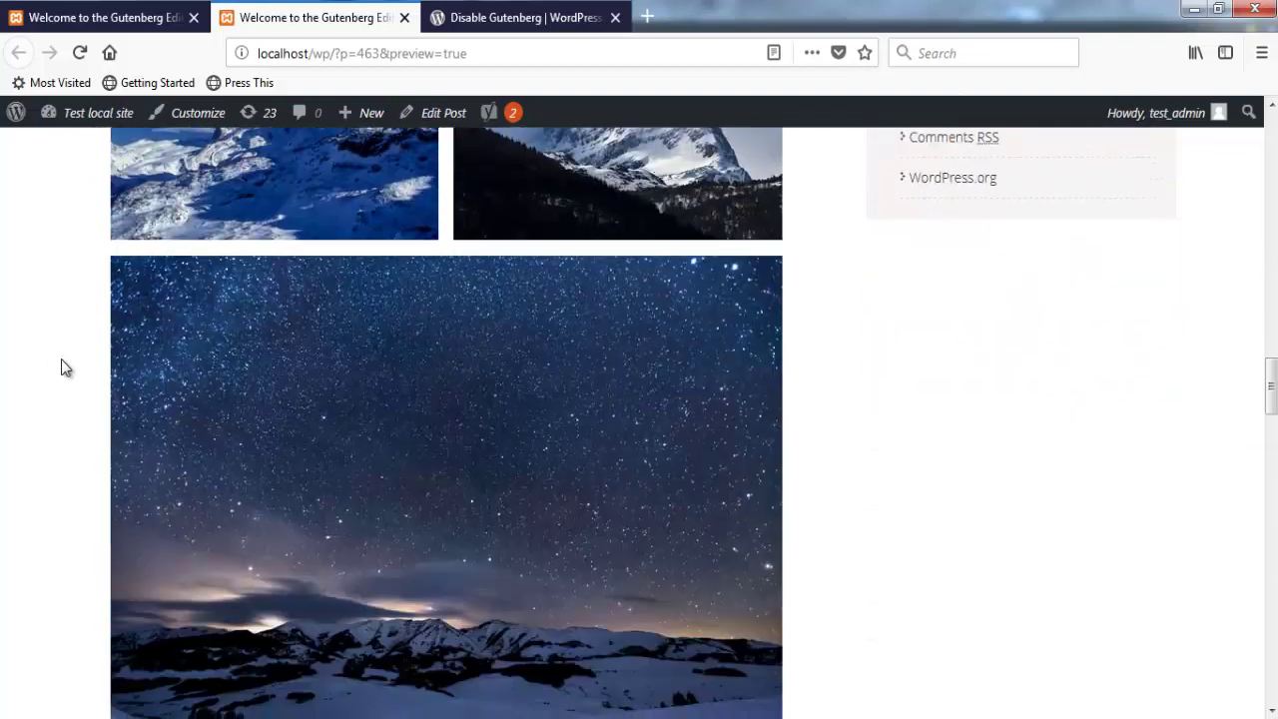
pyautogui.middleClick(61, 367)
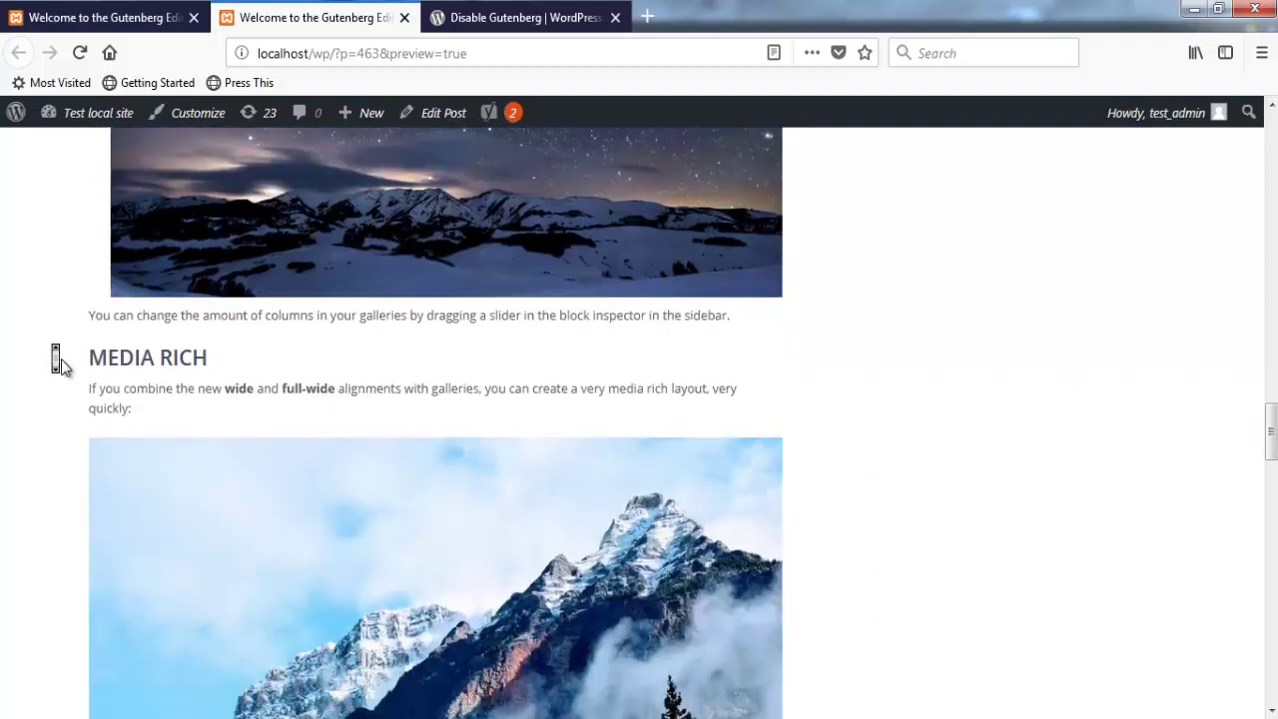
pyautogui.scroll(5, 61, 367)
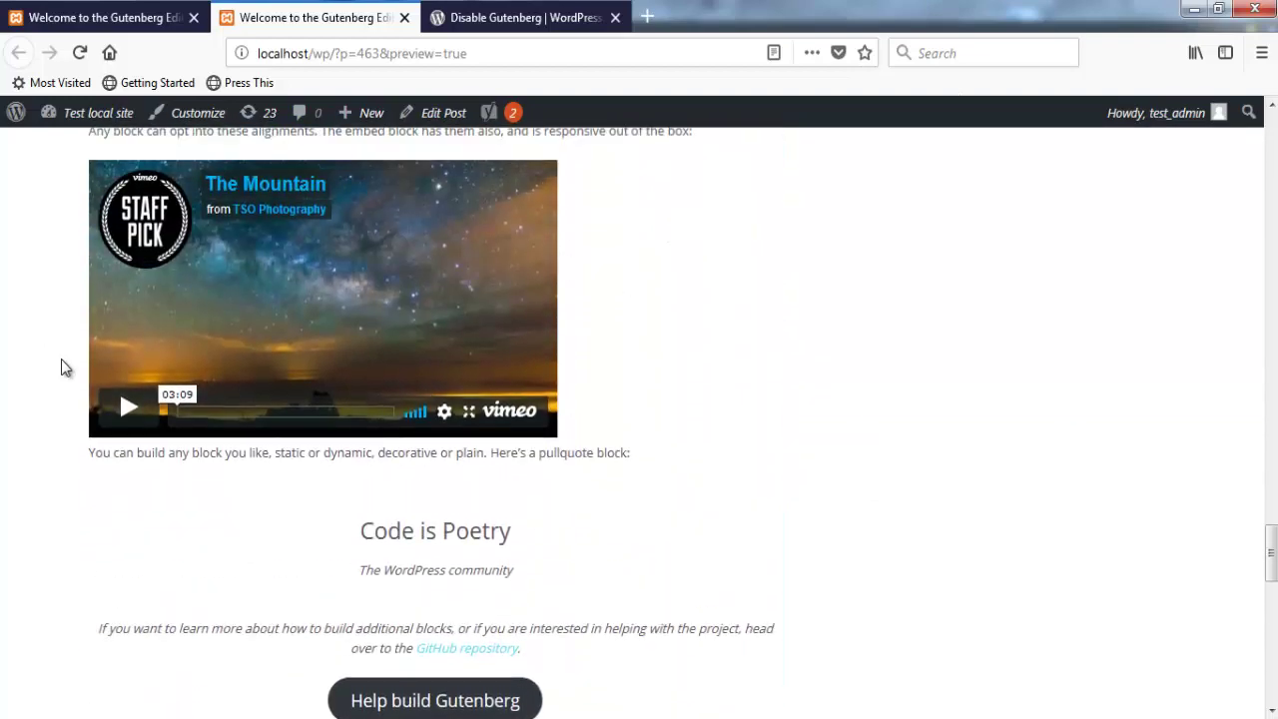
pyautogui.middleClick(61, 367)
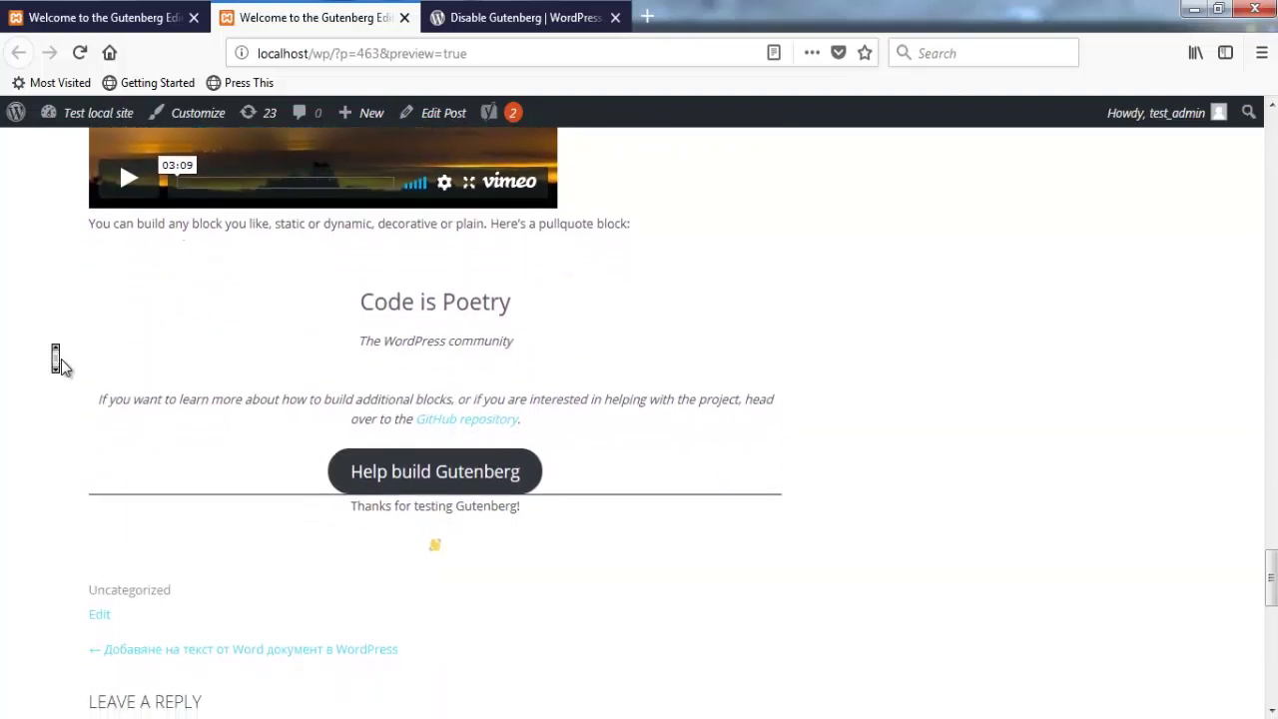
pyautogui.scroll(10, 61, 368)
pyautogui.scroll(10, 61, 368)
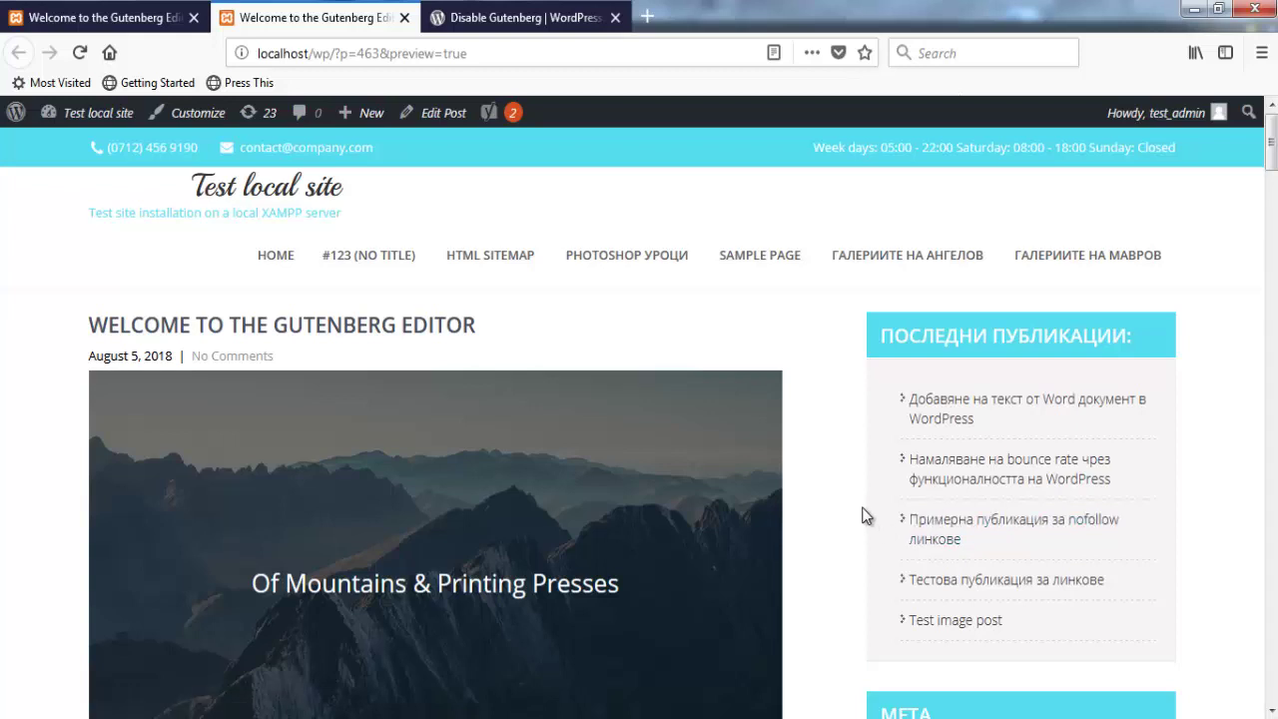
# Step: Edit 'Тестова публикация за линкове' from Recent Posts and dismiss the block welcome tip
pyautogui.click(947, 589)
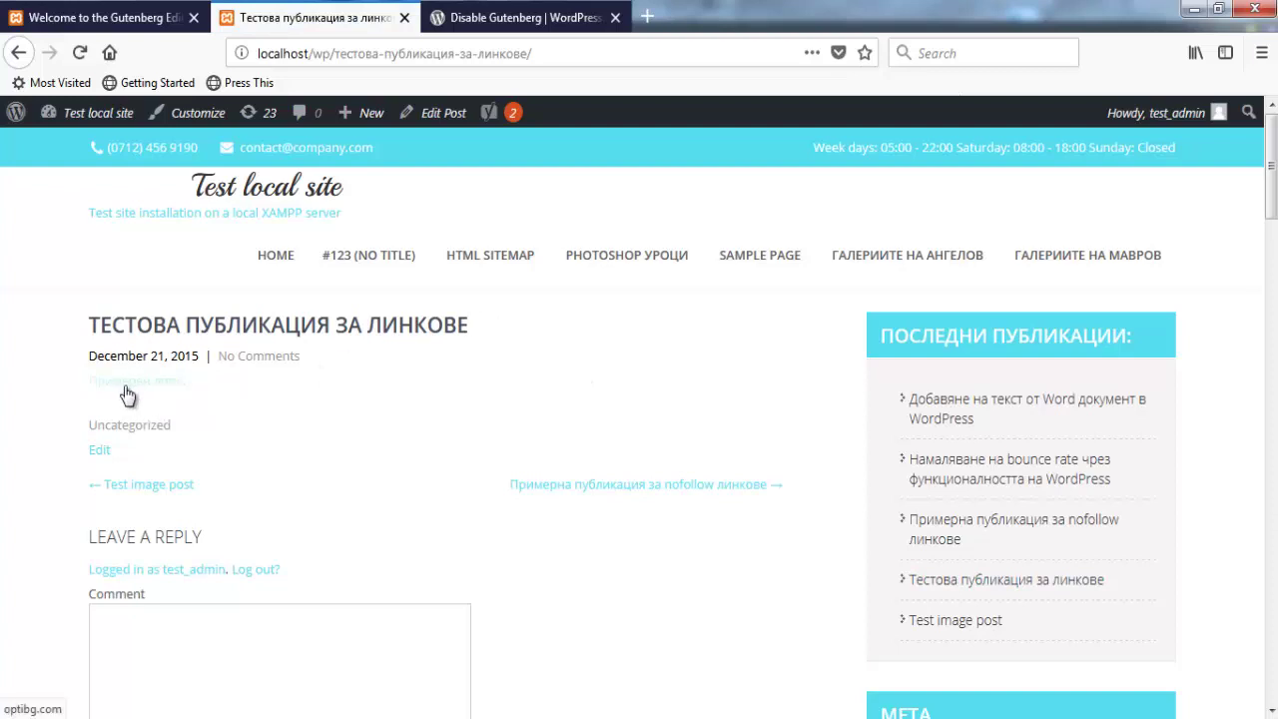
pyautogui.click(444, 112)
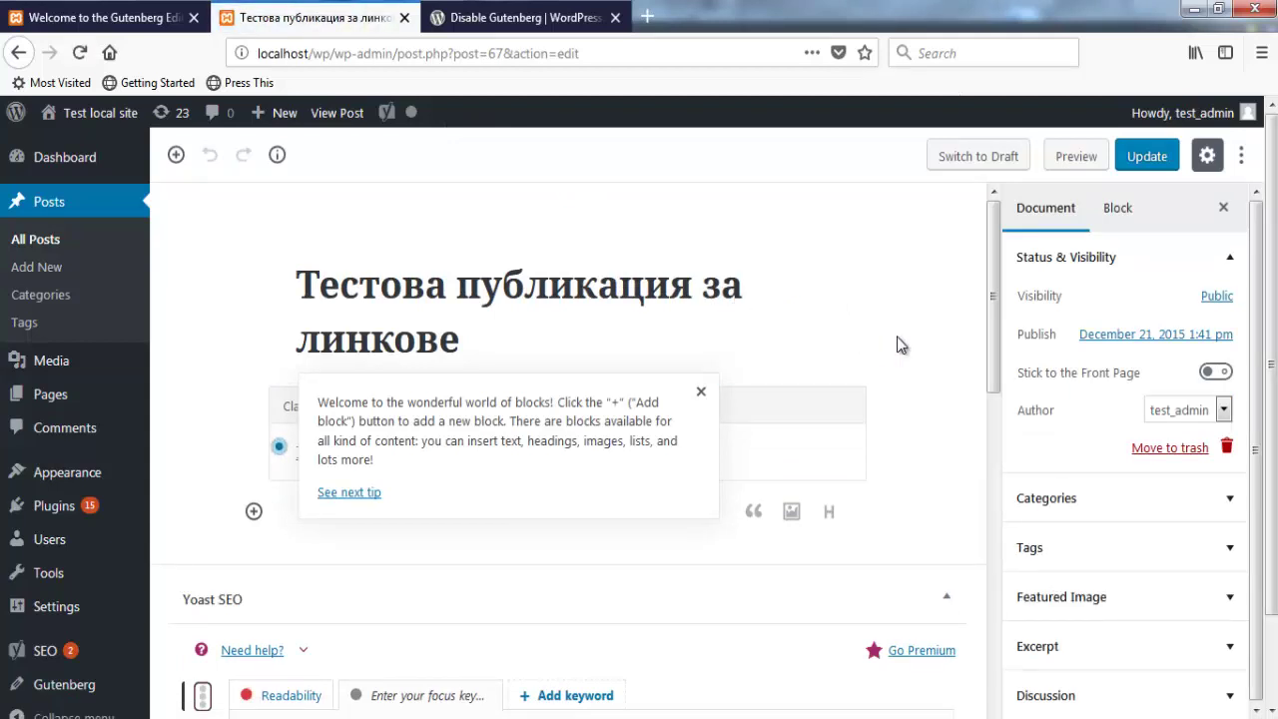
pyautogui.click(702, 396)
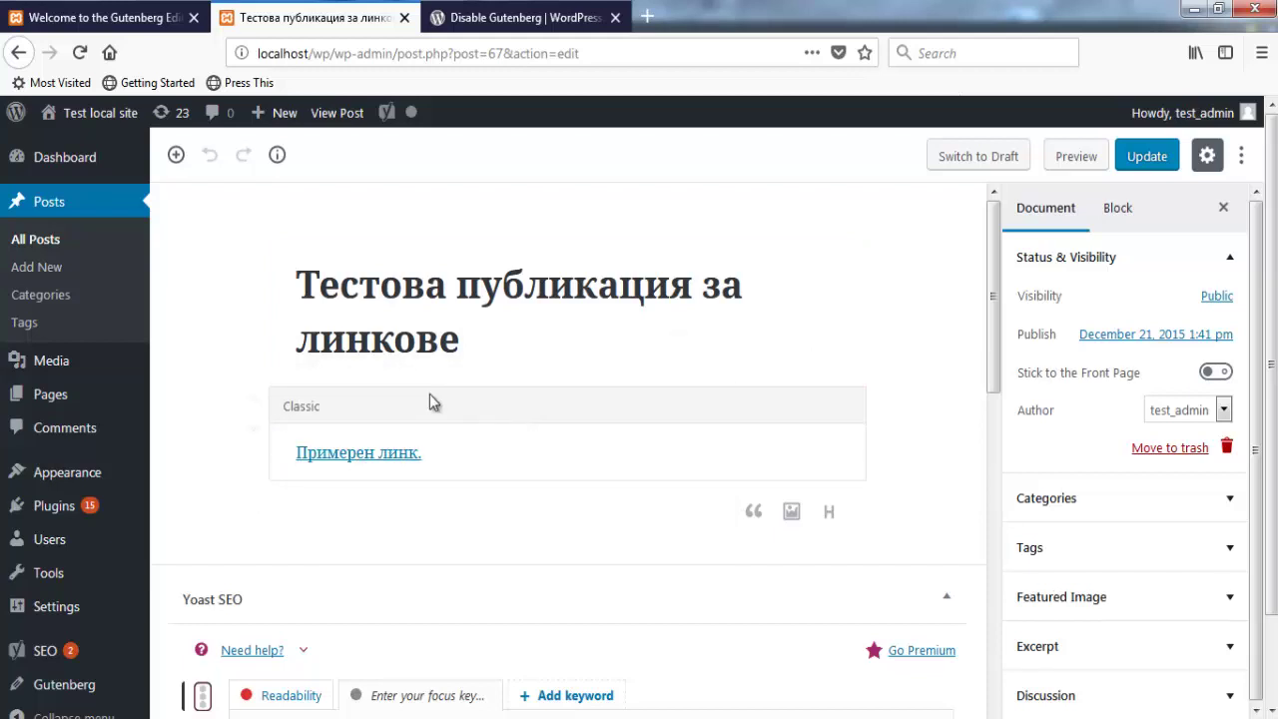
pyautogui.click(34, 242)
# Step: Confirm Leave Page and scroll down the All Posts list
pyautogui.click(762, 363)
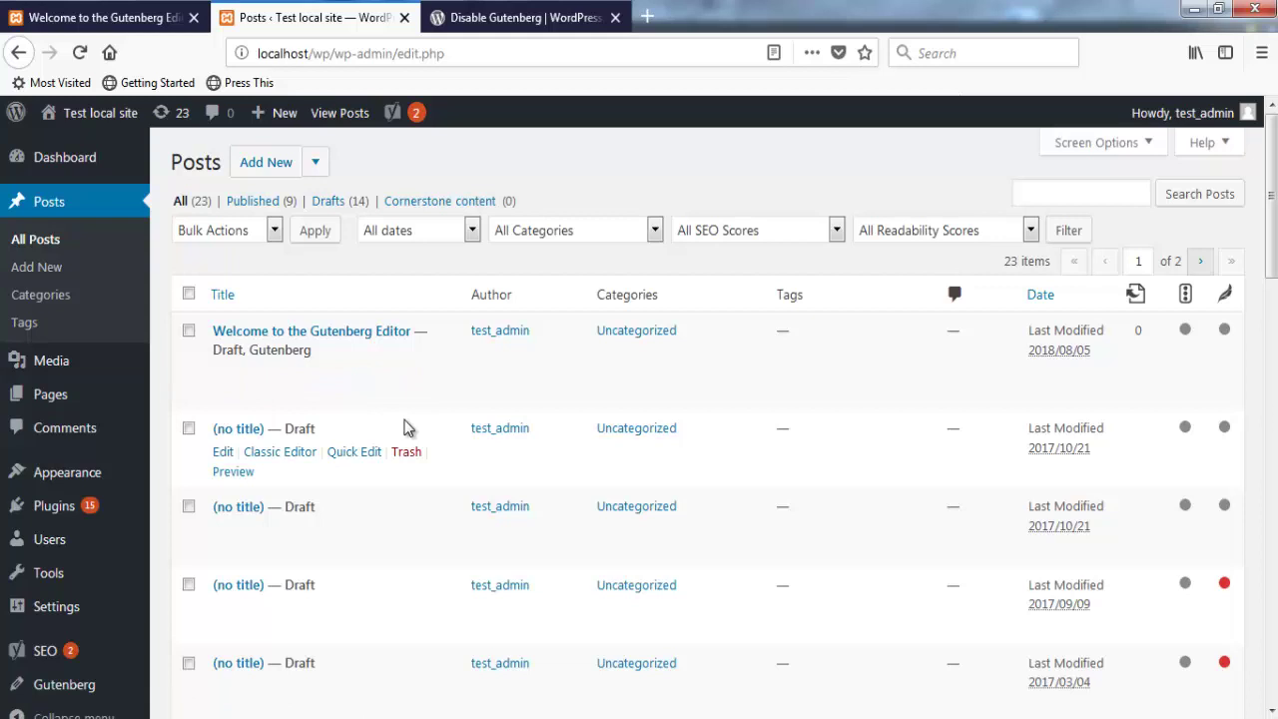
pyautogui.scroll(-5, 404, 430)
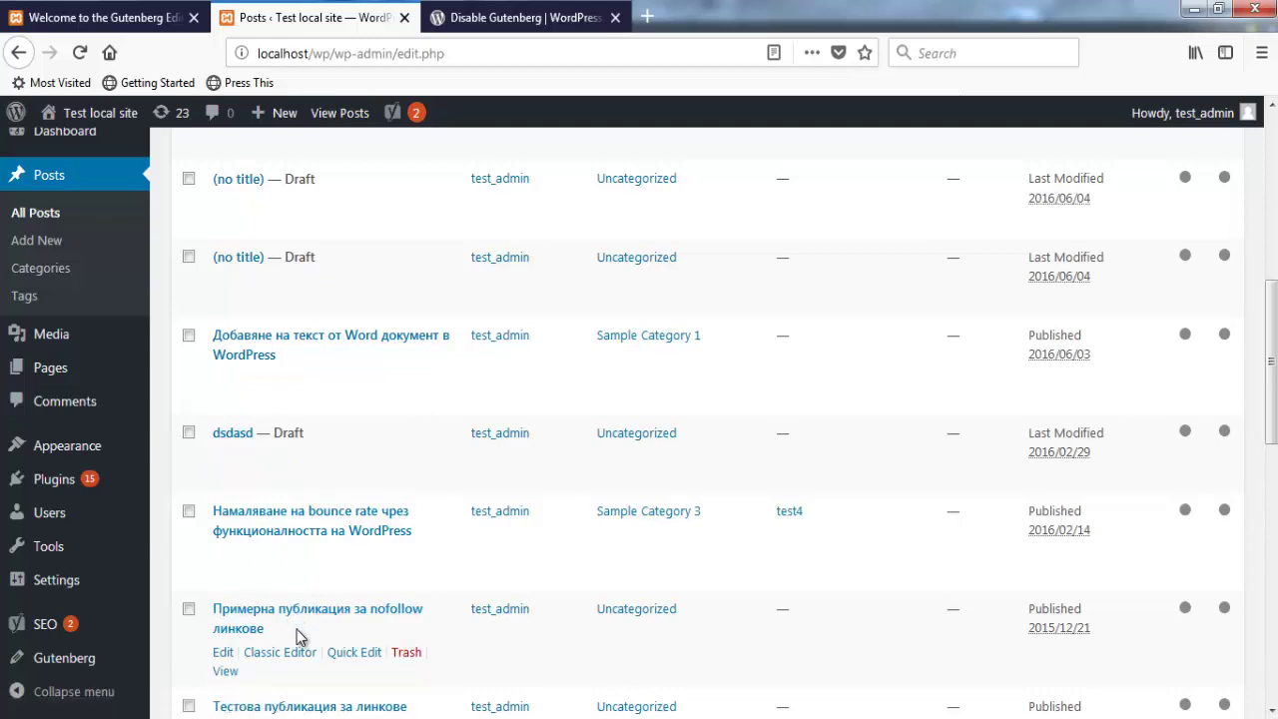
# Step: Open 'Примерна публикация за nofollow линкове' with the Classic Editor row action
pyautogui.click(278, 662)
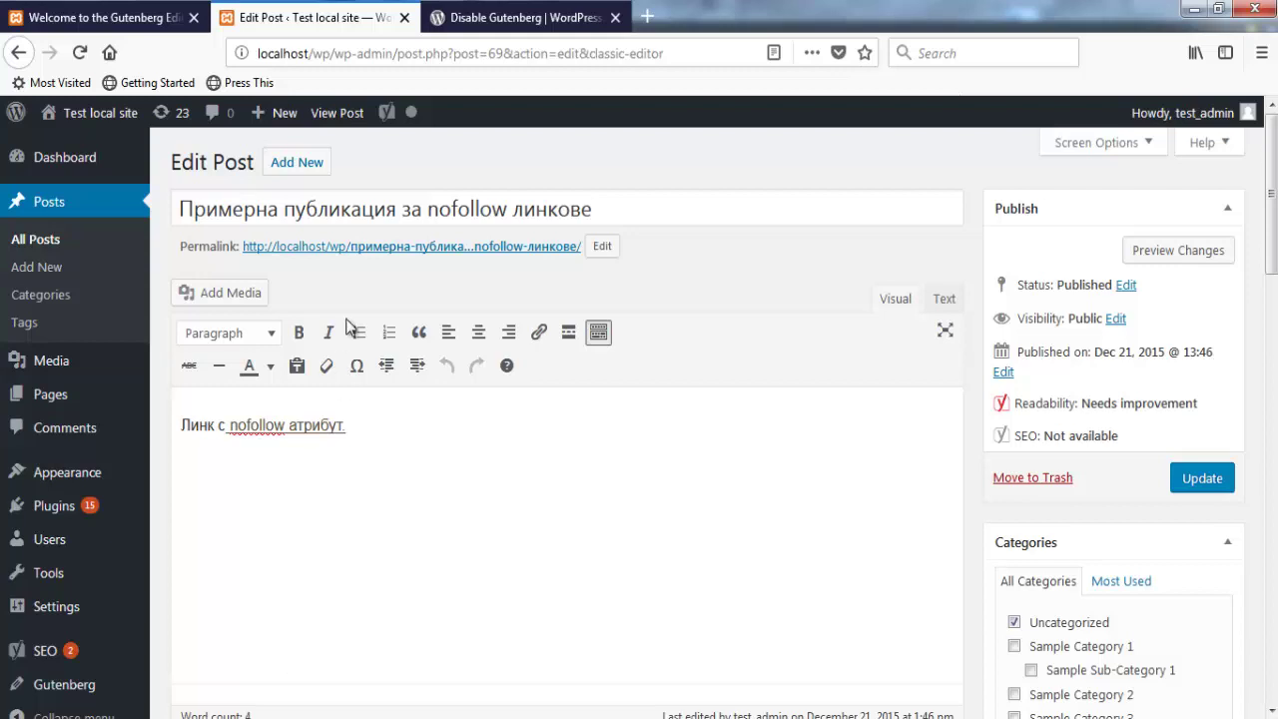
pyautogui.moveTo(270, 118)
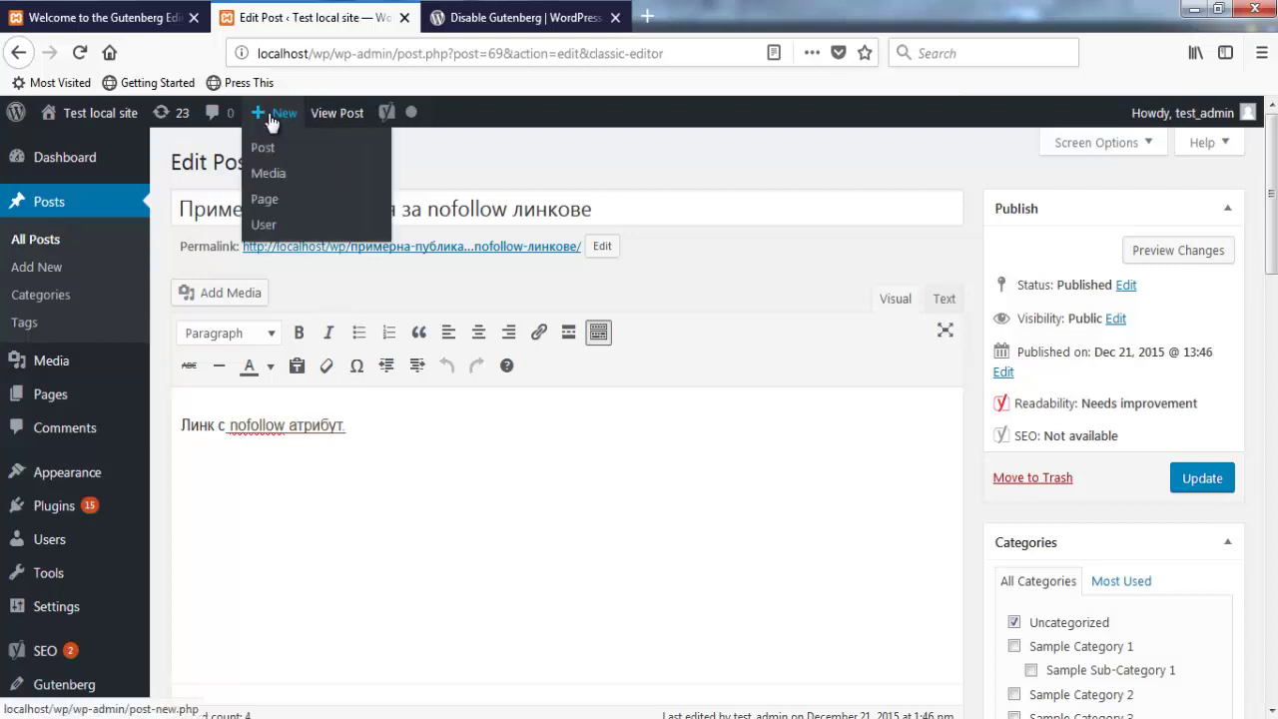
# Step: Create a new post from + New and scroll through its Yoast SEO panel
pyautogui.click(266, 172)
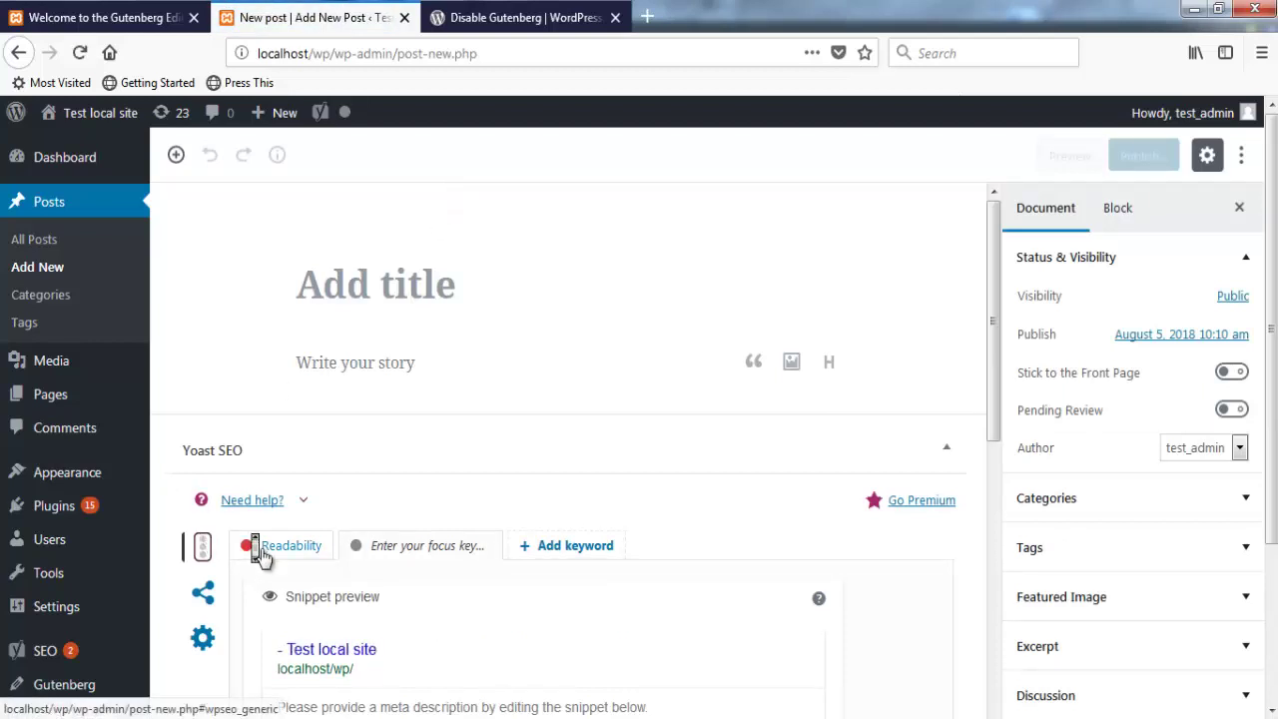
pyautogui.scroll(-3, 263, 556)
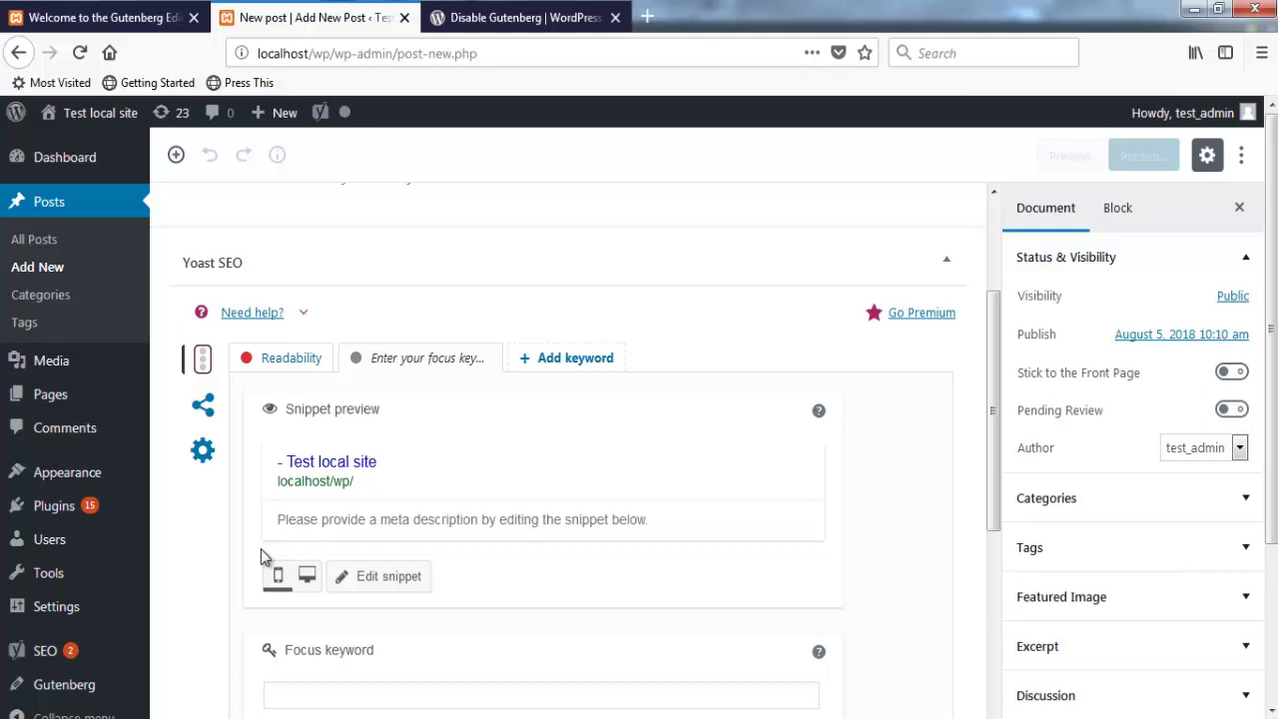
pyautogui.scroll(-5, 199, 507)
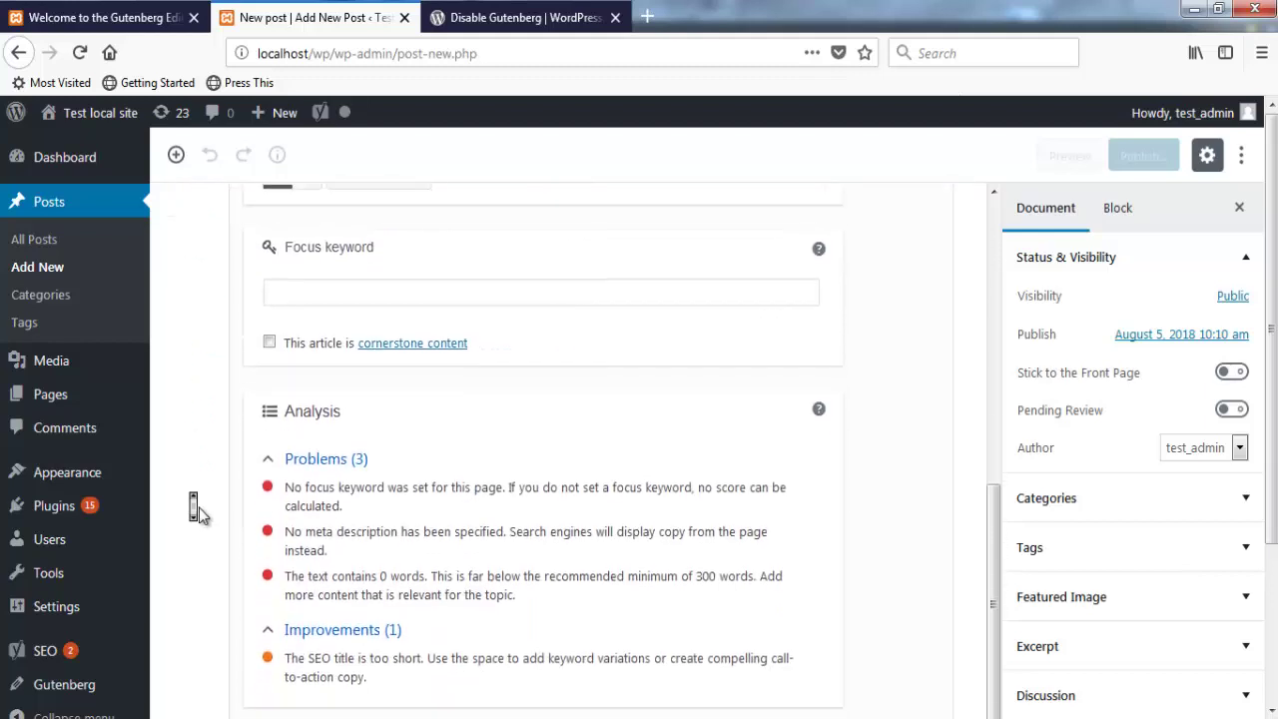
pyautogui.scroll(6, 199, 507)
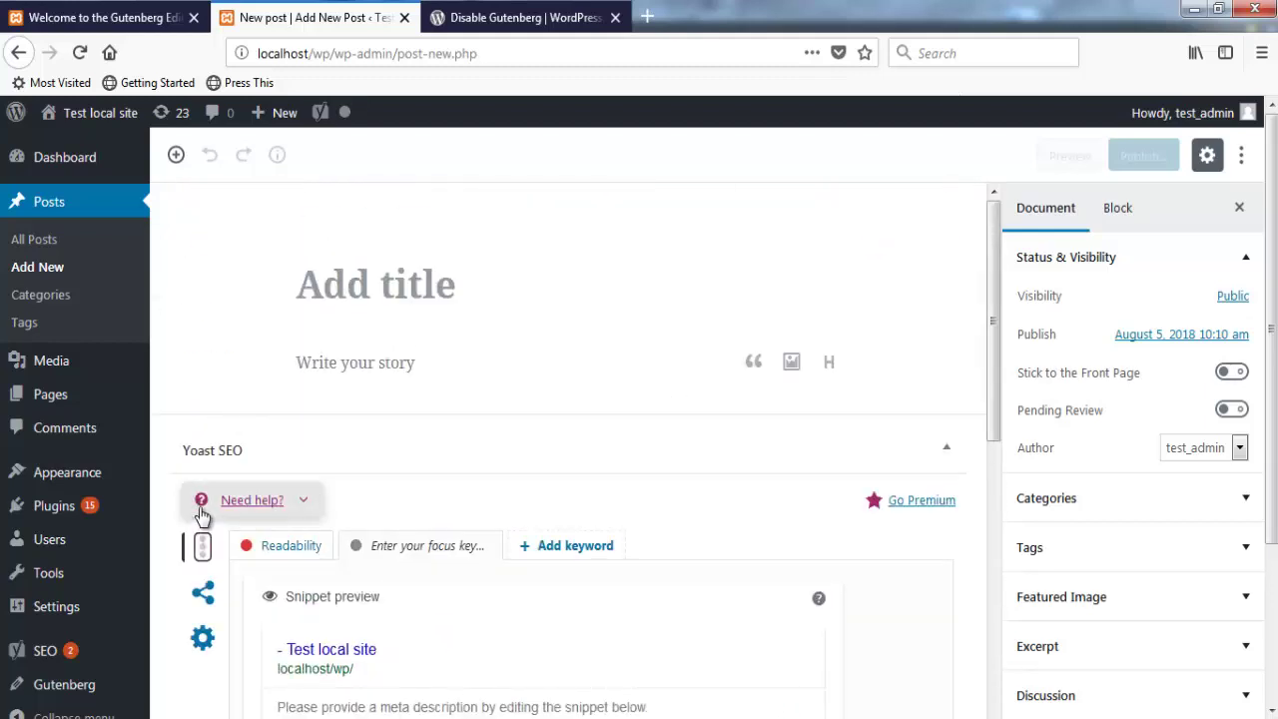
# Step: Leave the unsaved post for All Posts, then open and close the Add New editor choice
pyautogui.click(38, 248)
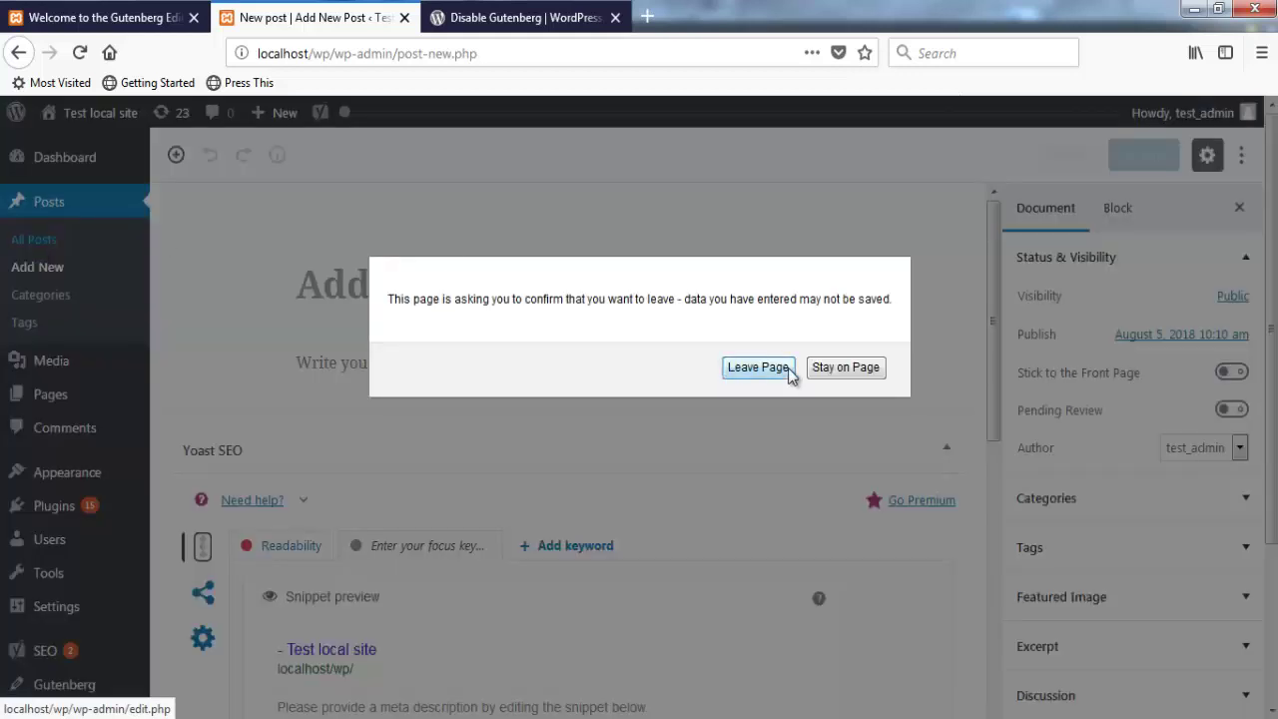
pyautogui.click(755, 367)
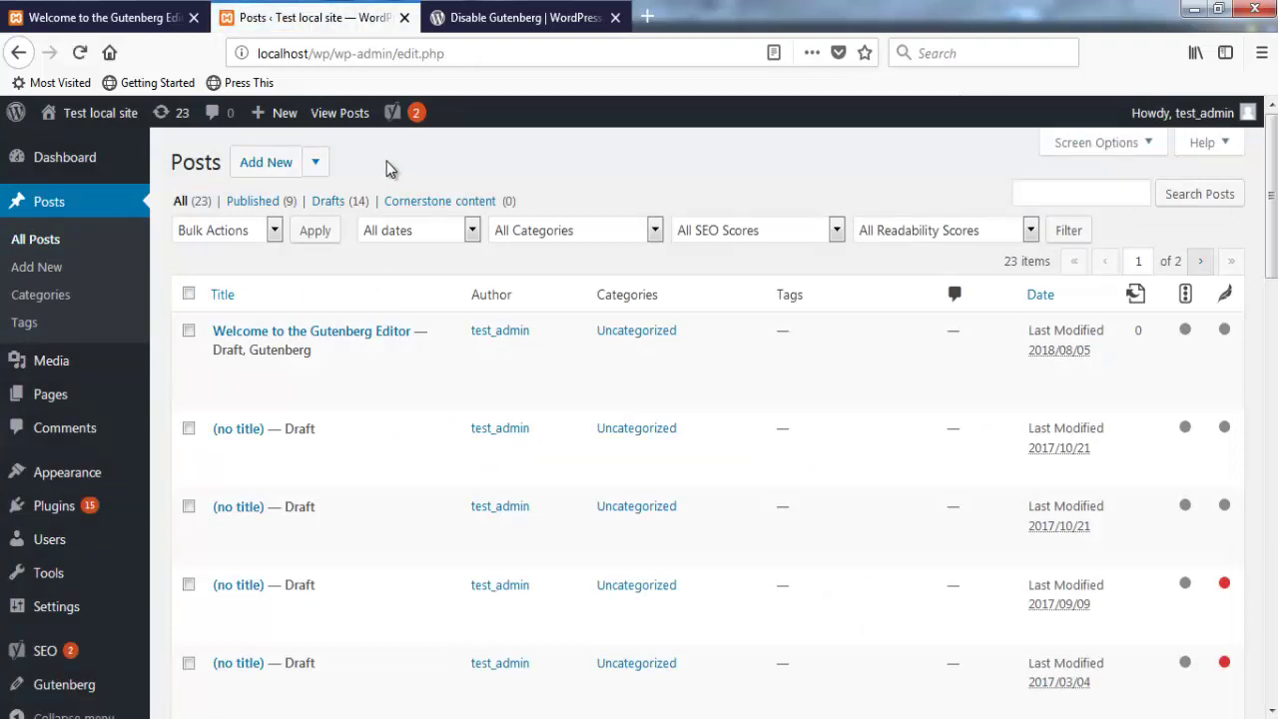
pyautogui.click(315, 166)
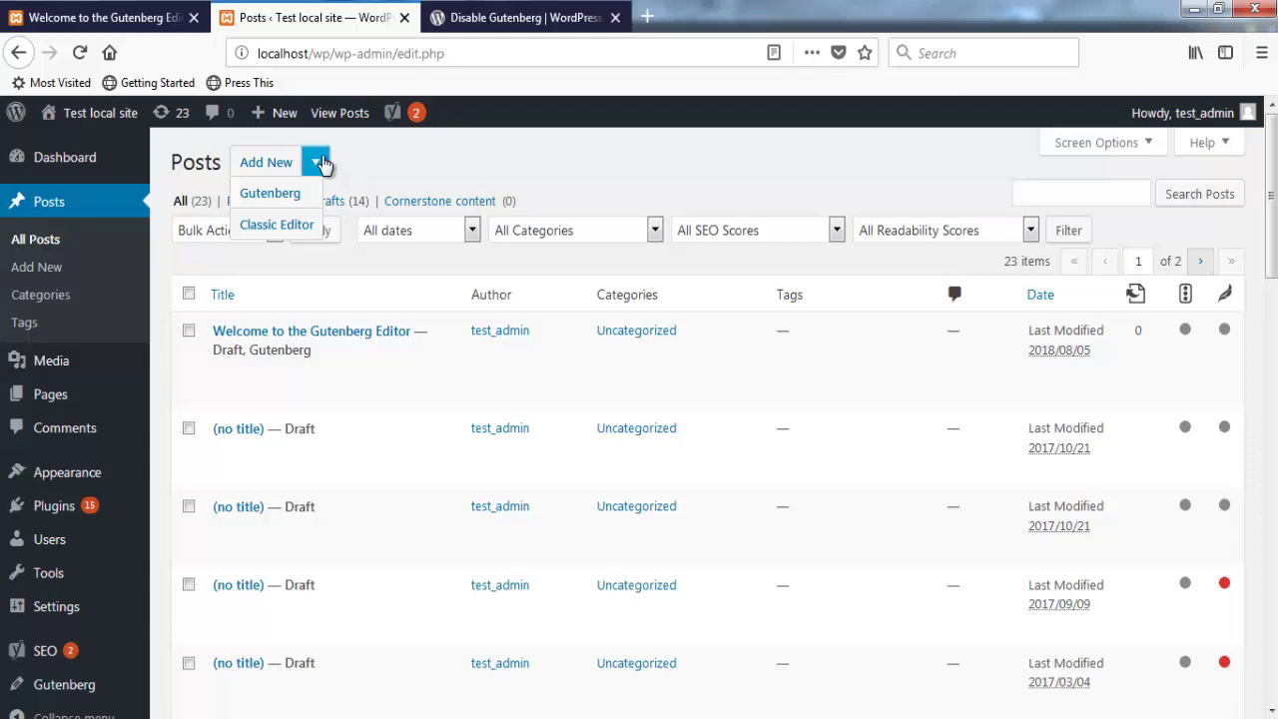
pyautogui.click(318, 163)
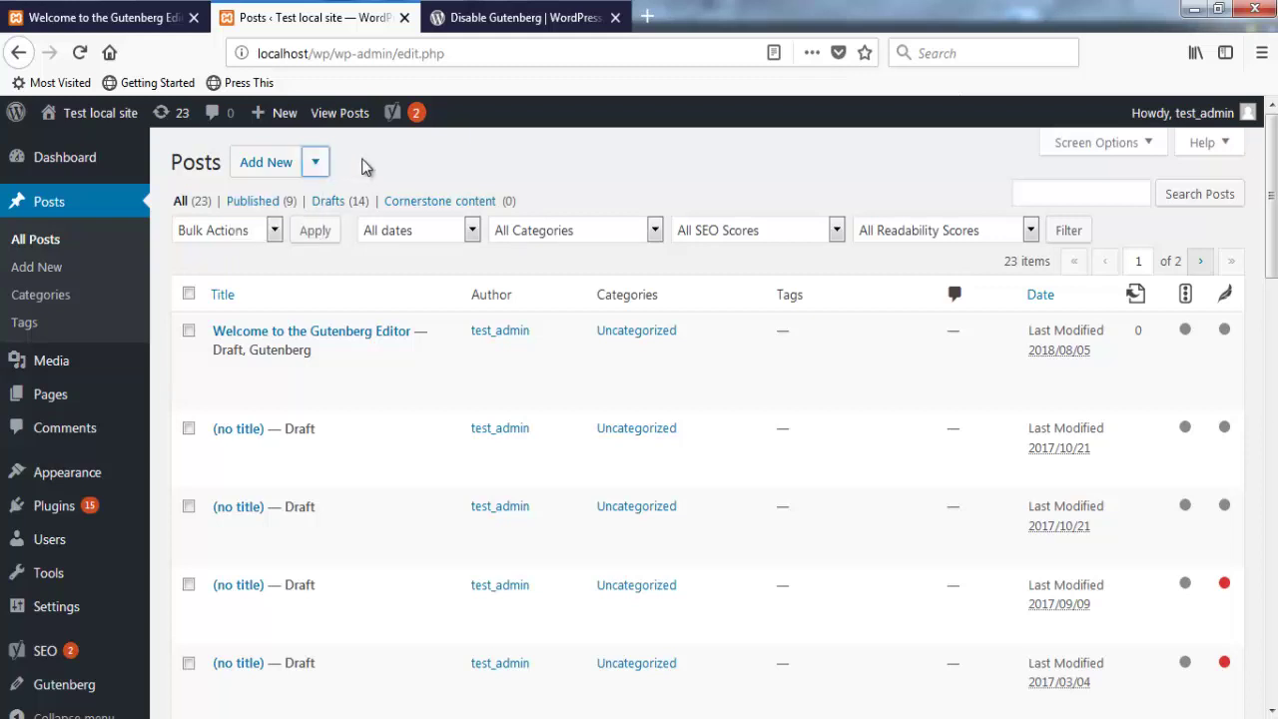